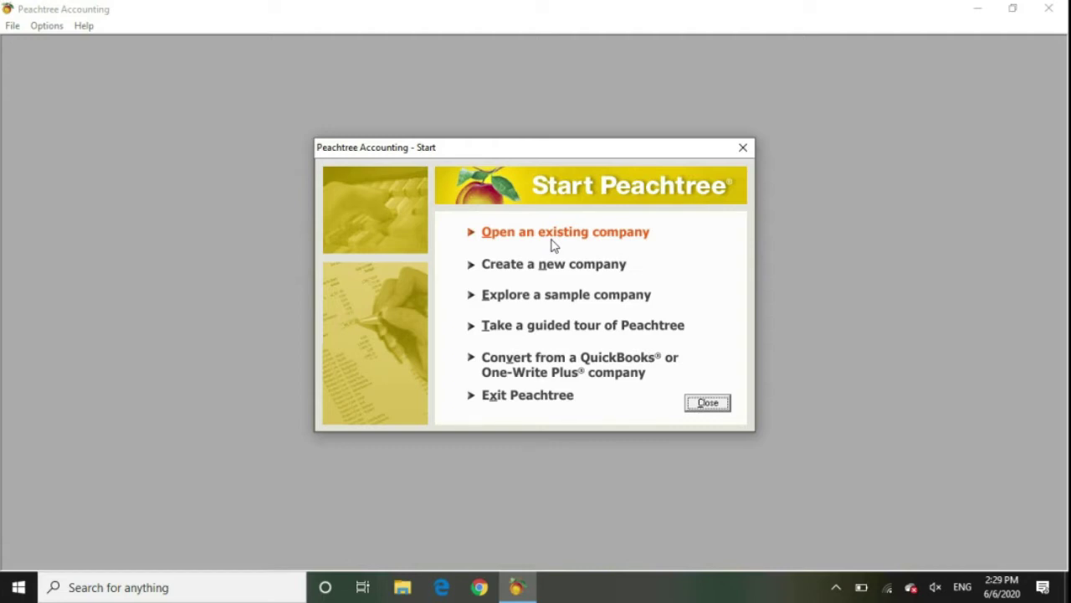
pyautogui.click(551, 241)
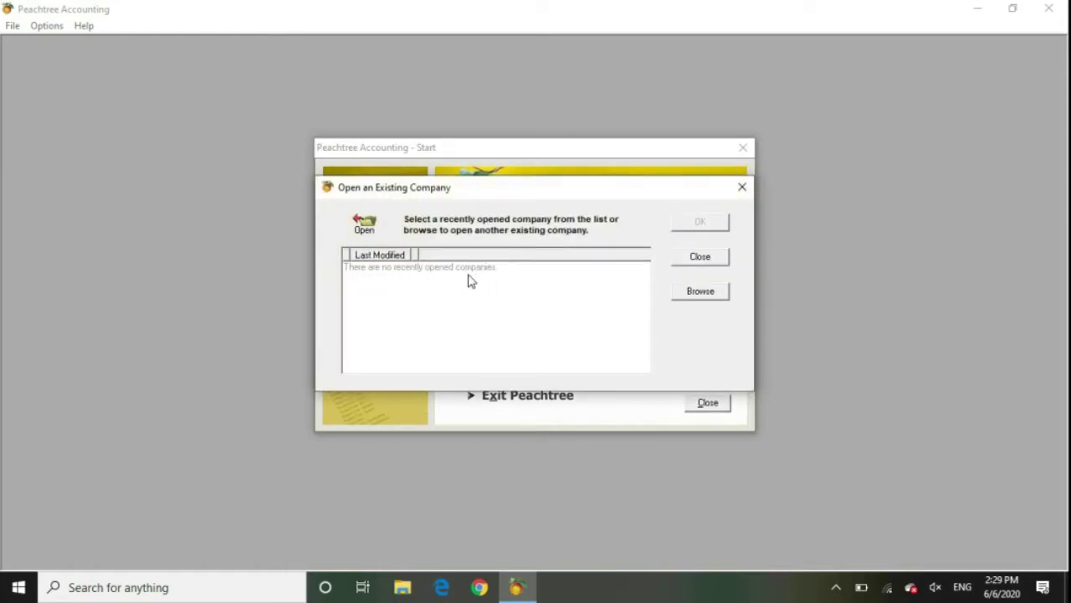
pyautogui.click(708, 259)
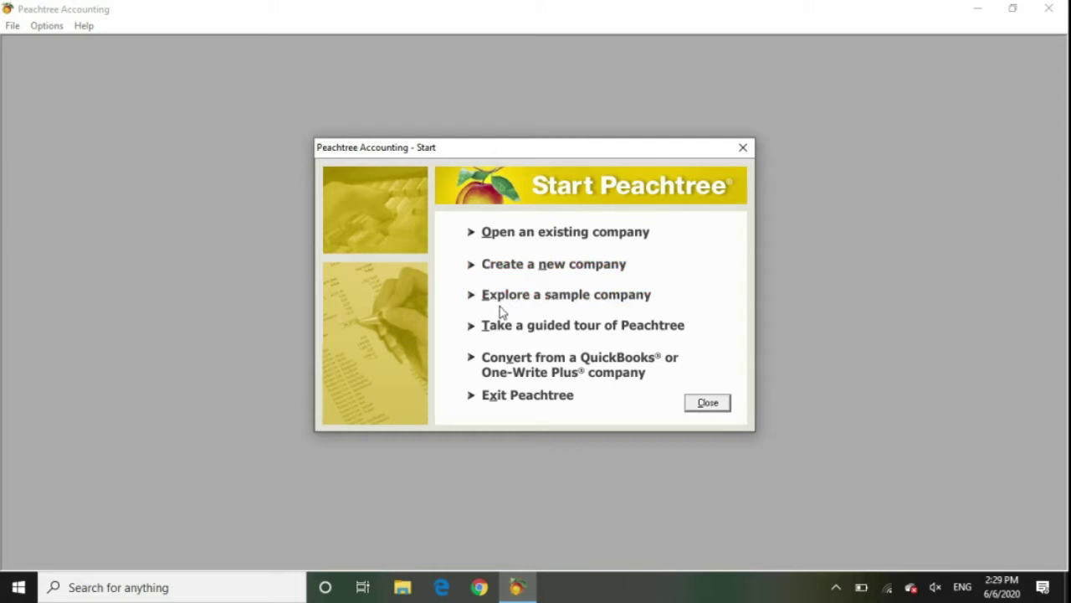
pyautogui.click(590, 303)
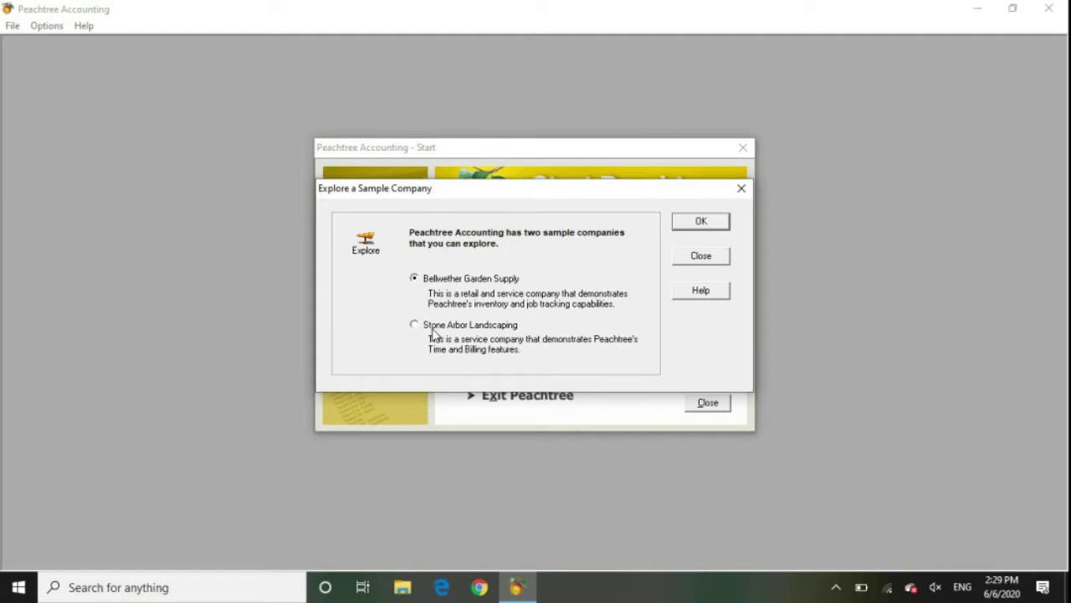
pyautogui.click(692, 263)
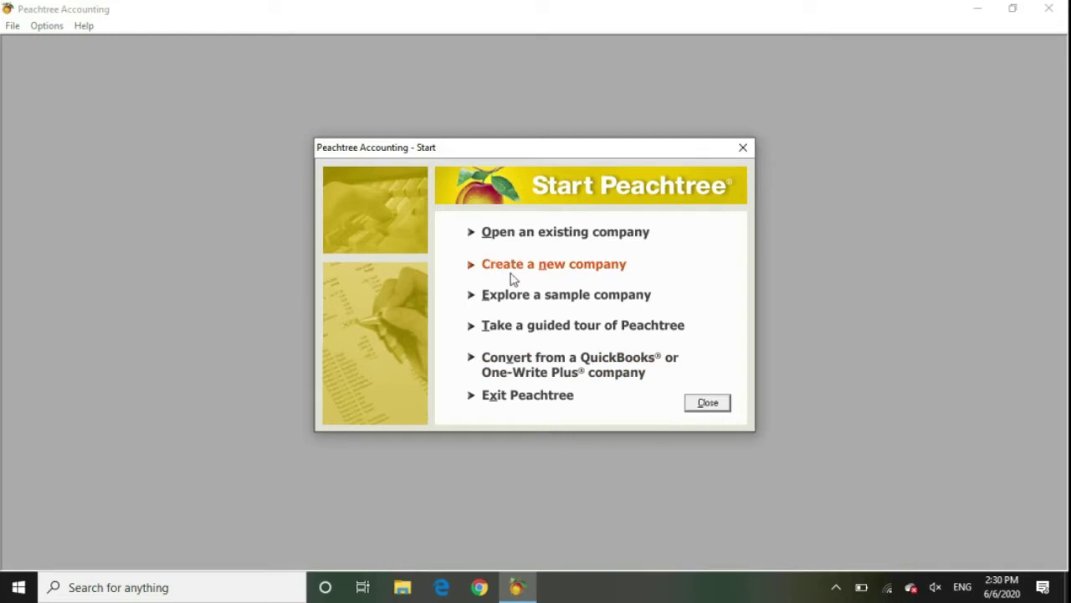
# Start a new company and continue past the New Company Setup introduction.
pyautogui.click(566, 272)
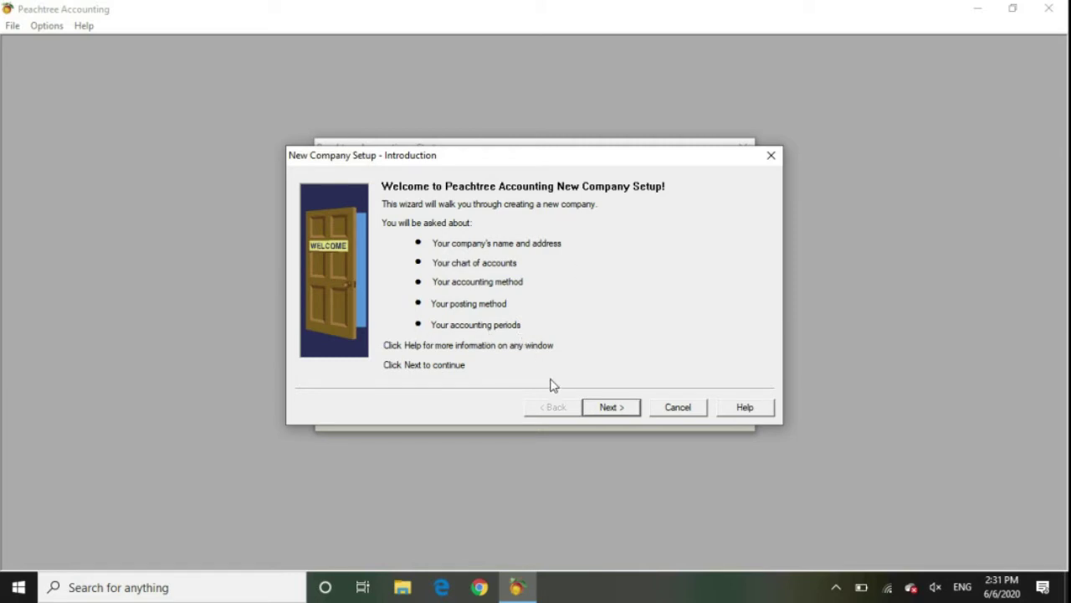
pyautogui.click(610, 408)
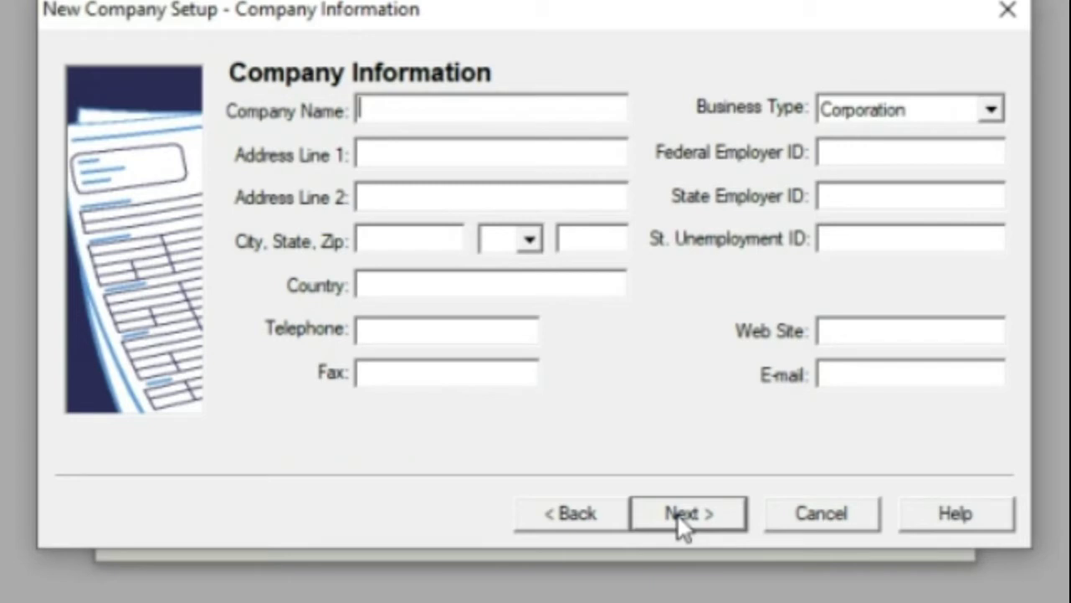
# Enter company name 'ABC Company' and city 'Okara'.
pyautogui.write('ABC')
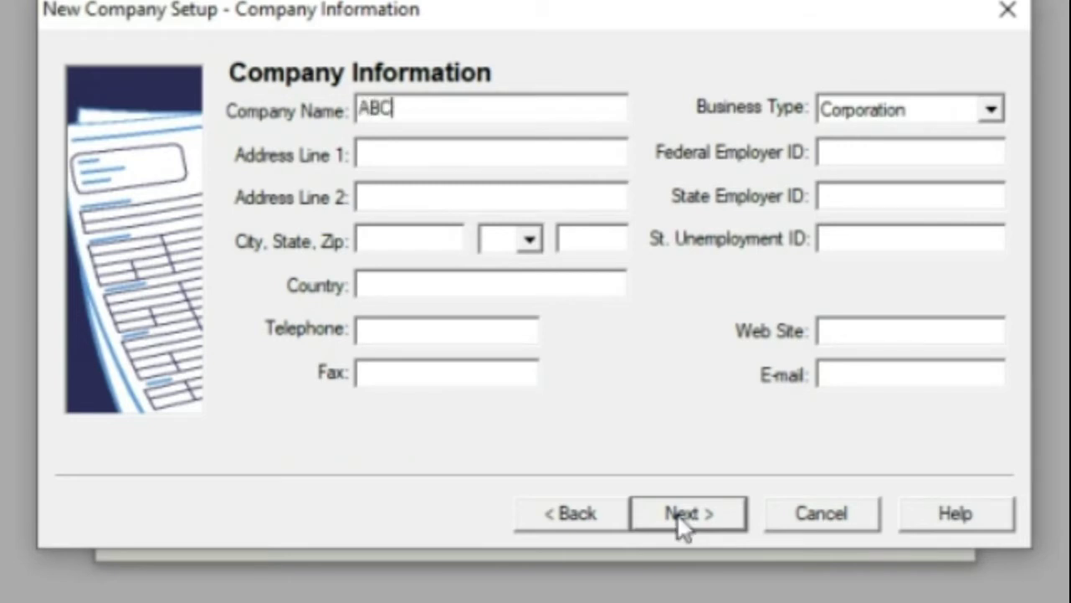
pyautogui.write(' Company')
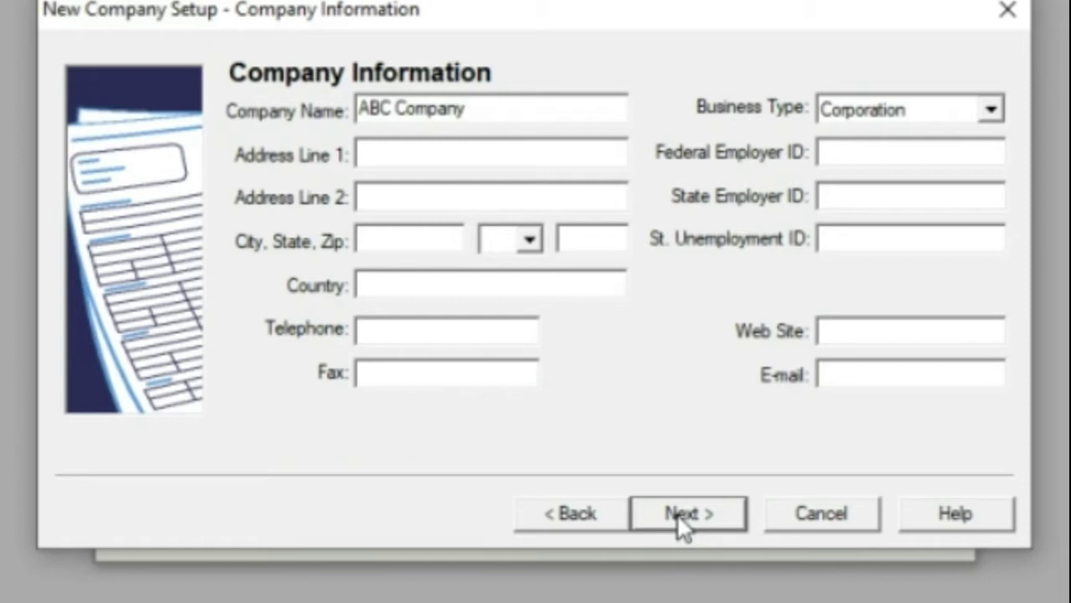
pyautogui.press('Tab')
pyautogui.click(483, 196)
pyautogui.click(415, 240)
pyautogui.write('Okara')
# Set state OK, zip code 56300 and country Pakistan.
pyautogui.click(529, 242)
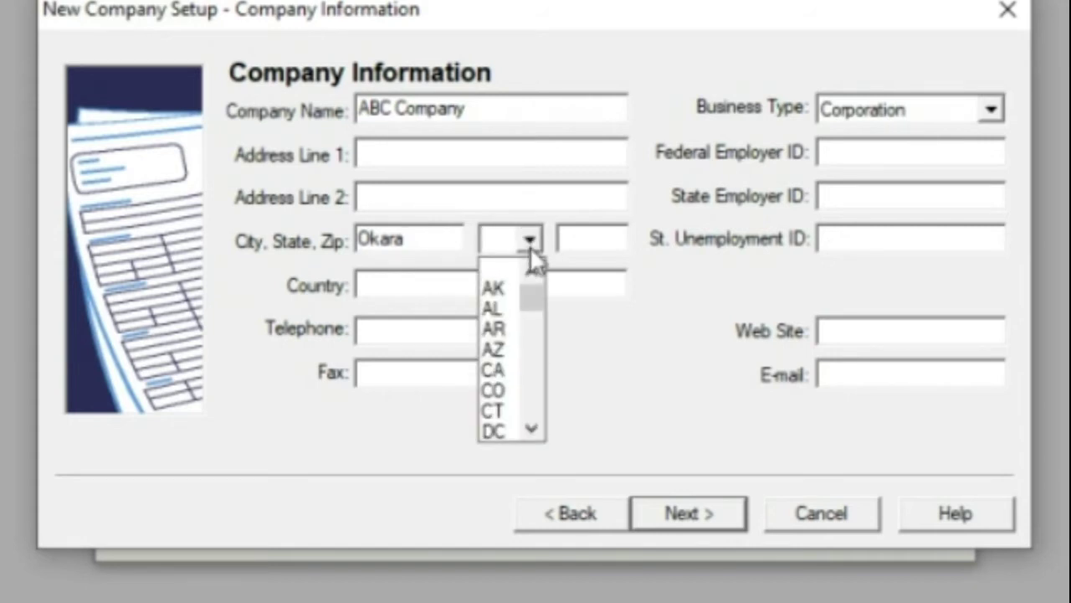
pyautogui.write('ok')
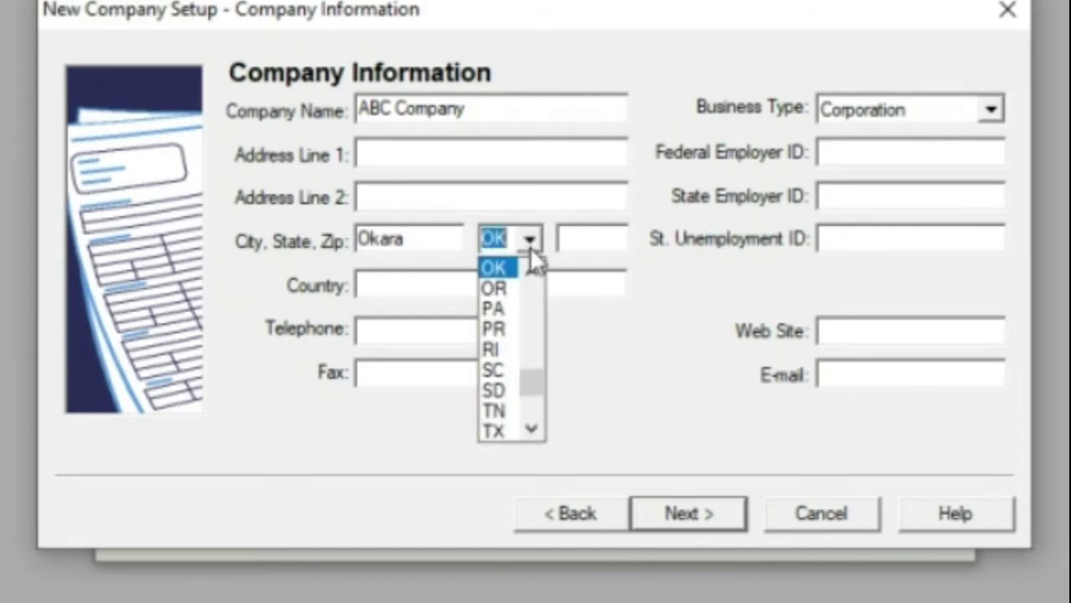
pyautogui.press('Tab')
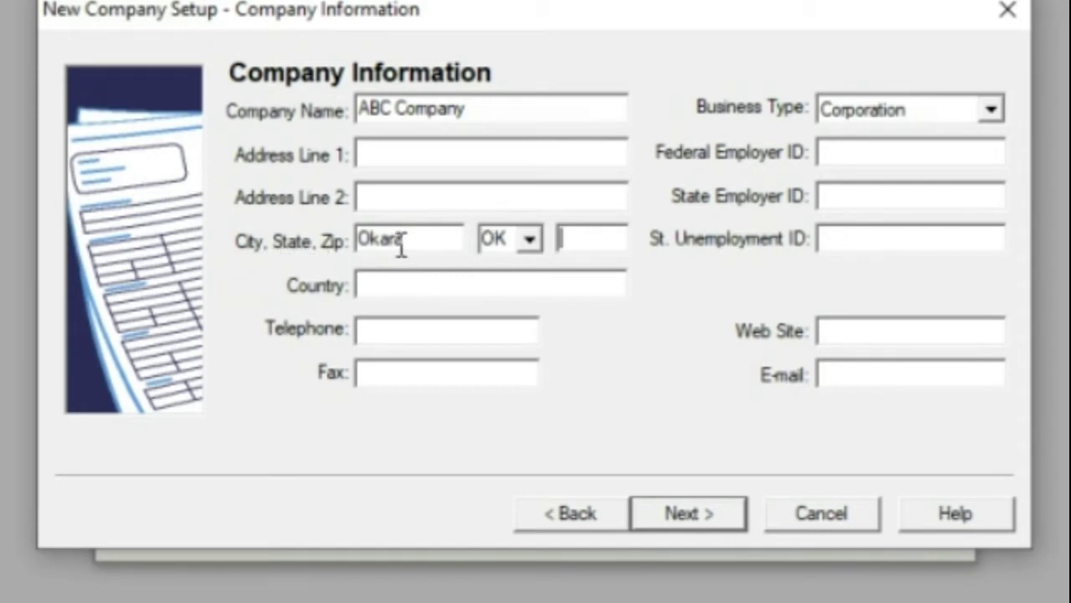
pyautogui.write('56300')
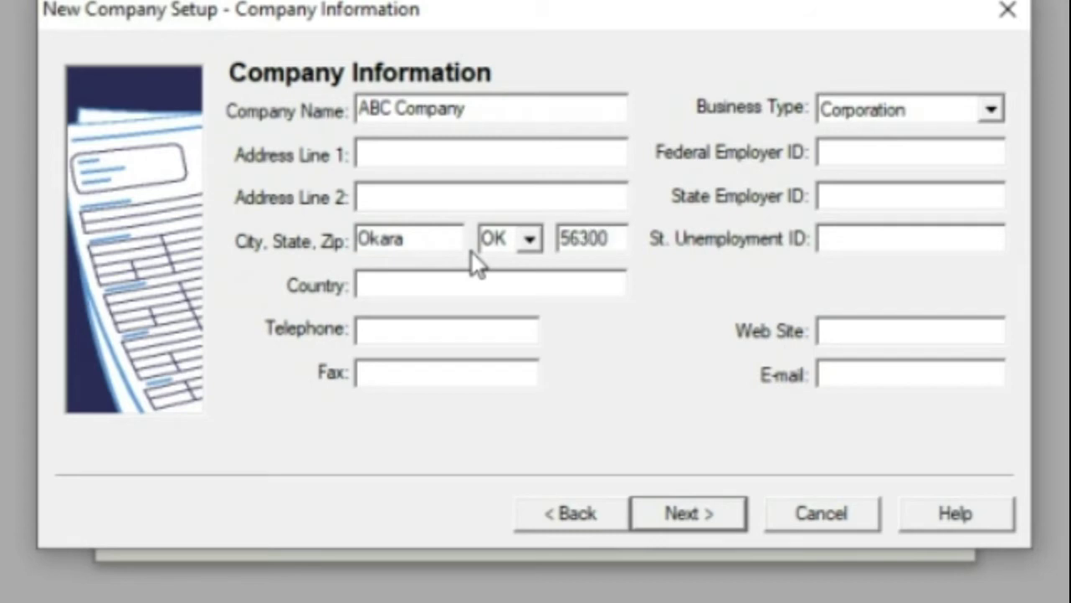
pyautogui.press('Tab')
pyautogui.write('Pakistan')
pyautogui.click(425, 337)
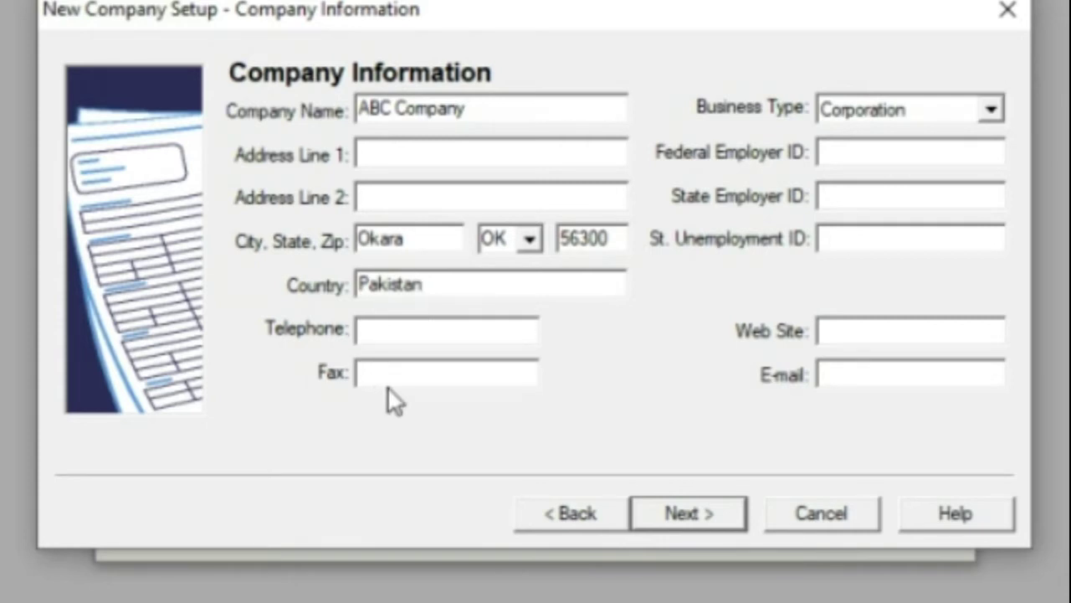
pyautogui.press('Tab')
pyautogui.press('Tab')
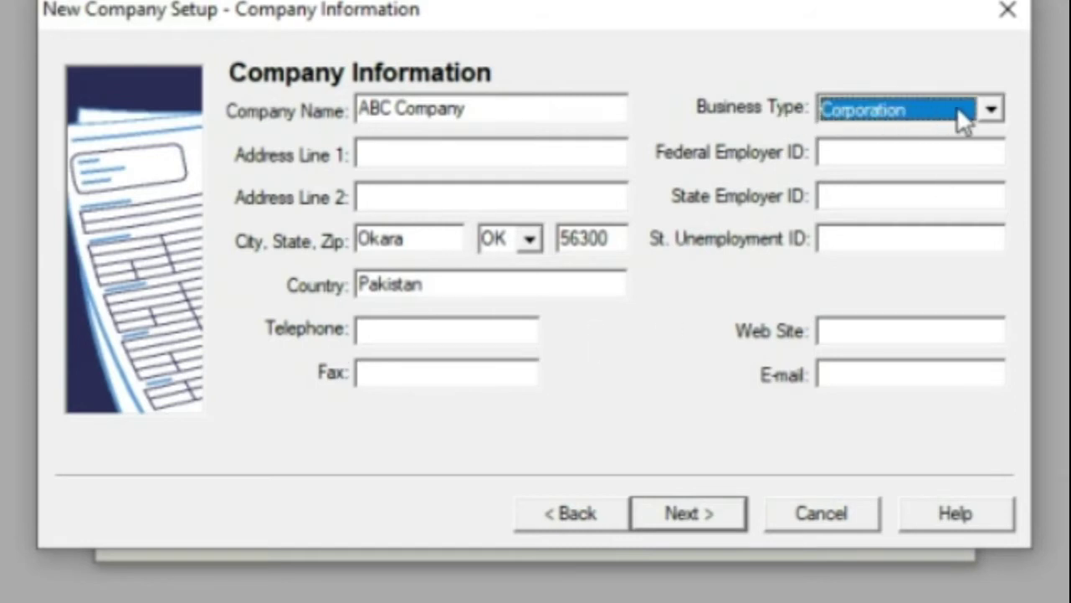
# Choose Sole Proprietorship from the Business Type list instead of Corporation.
pyautogui.click(990, 112)
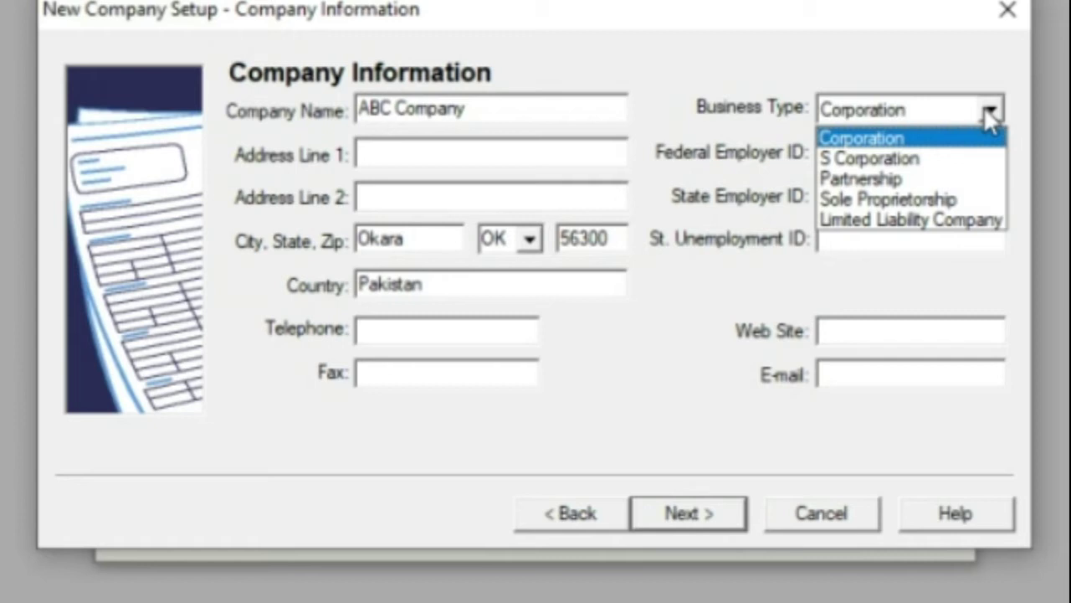
pyautogui.scroll(-2, 983, 107)
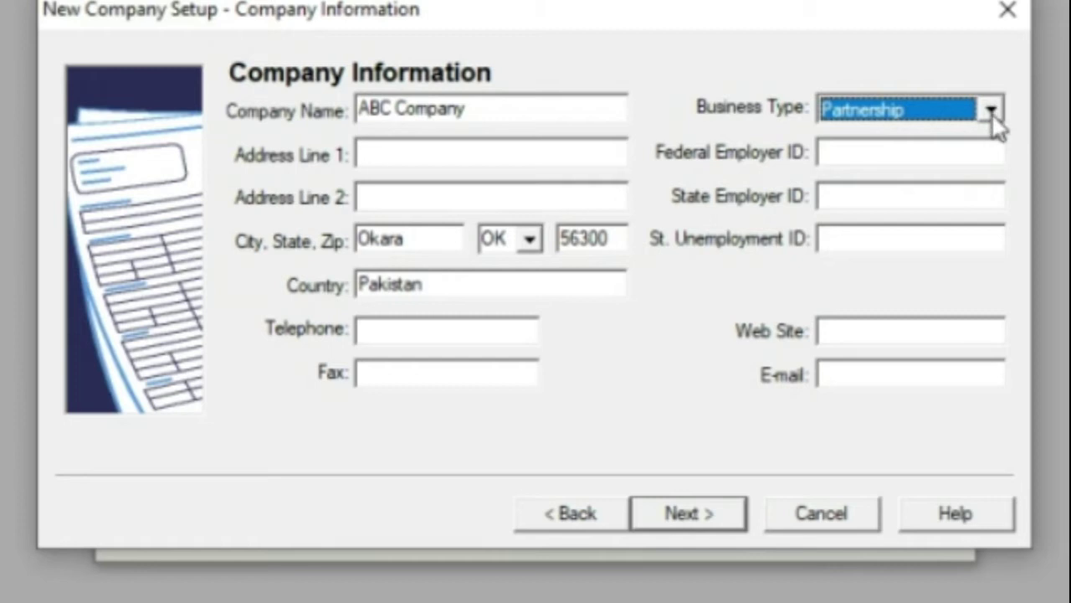
pyautogui.scroll(-1, 995, 119)
pyautogui.scroll(1, 995, 119)
pyautogui.scroll(-1, 995, 120)
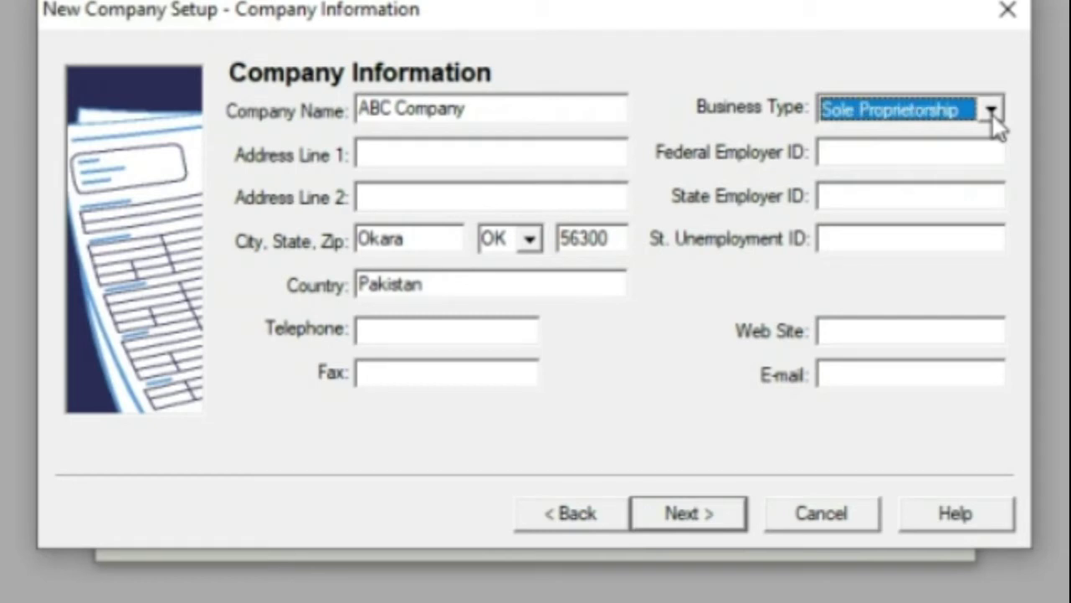
pyautogui.scroll(-1, 968, 124)
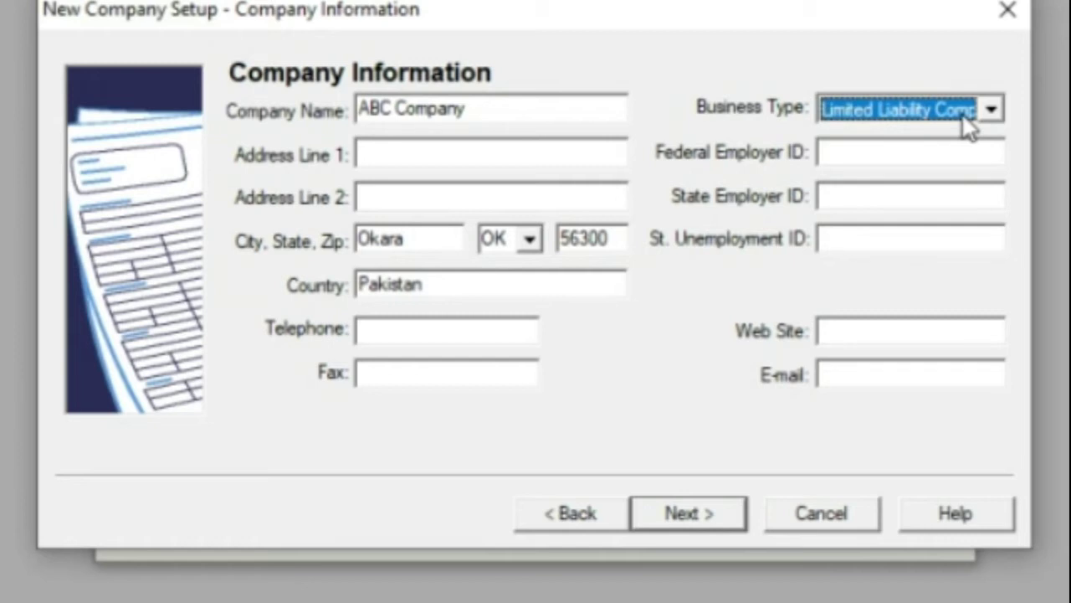
pyautogui.scroll(1, 968, 127)
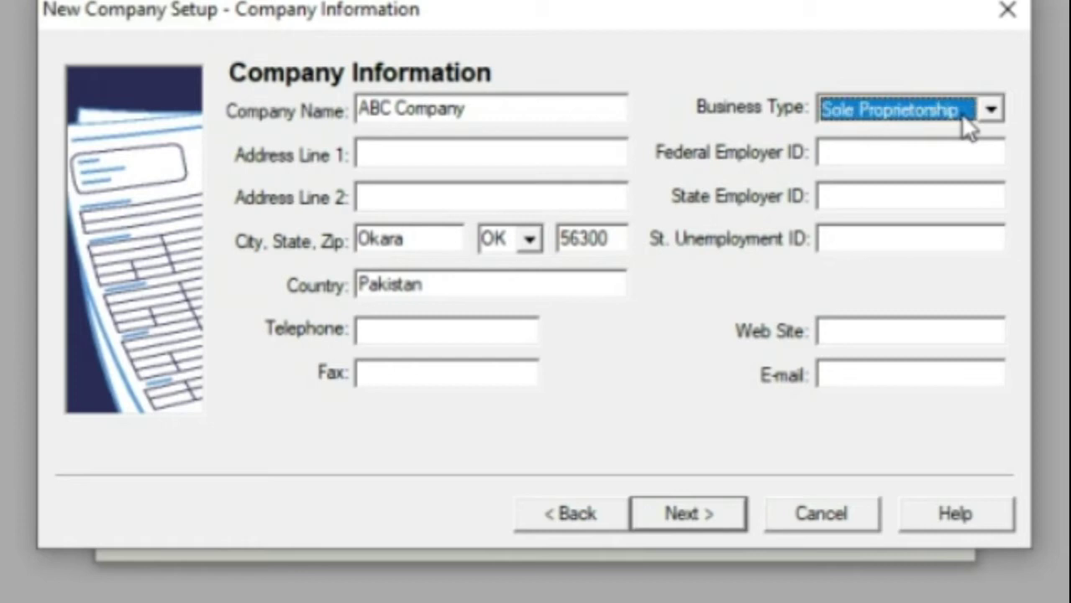
pyautogui.press('Tab')
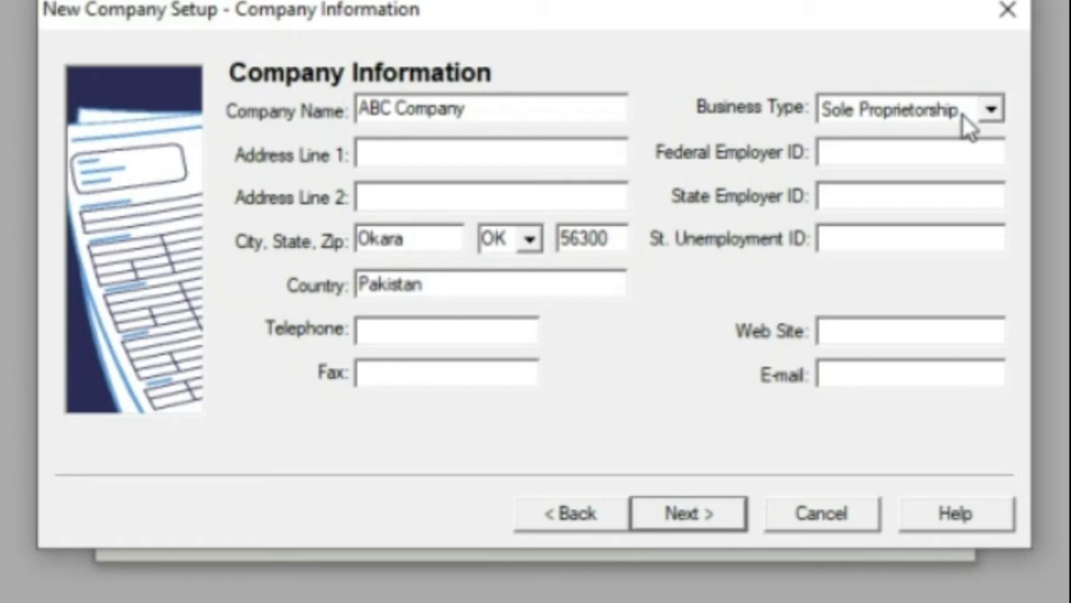
# Fill in the company's e-mail address in the E-mail field.
pyautogui.press('Tab')
pyautogui.press('Tab')
pyautogui.press('Tab')
pyautogui.press('Tab')
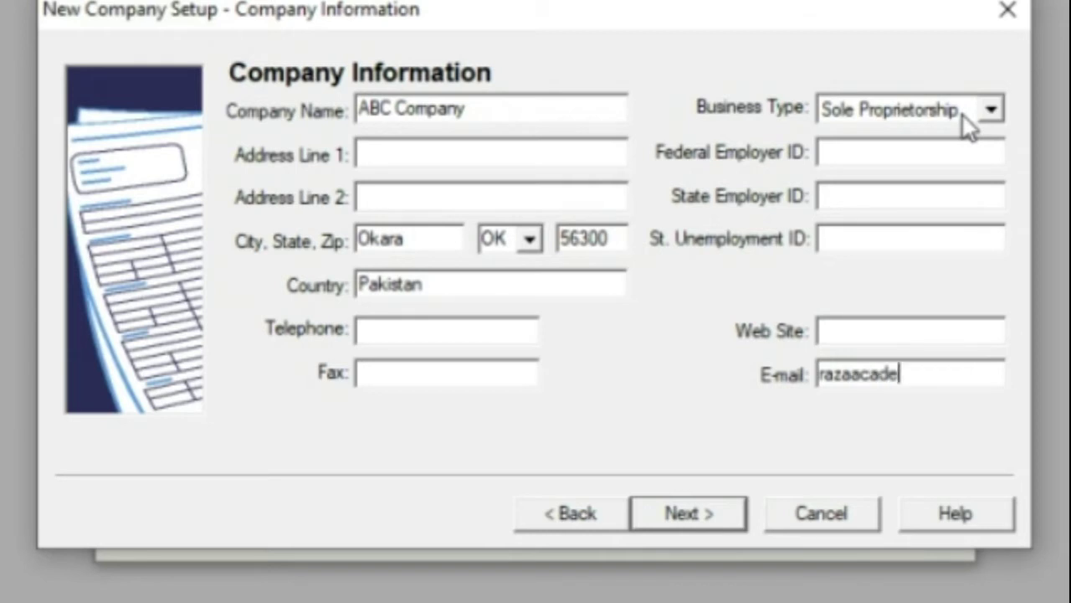
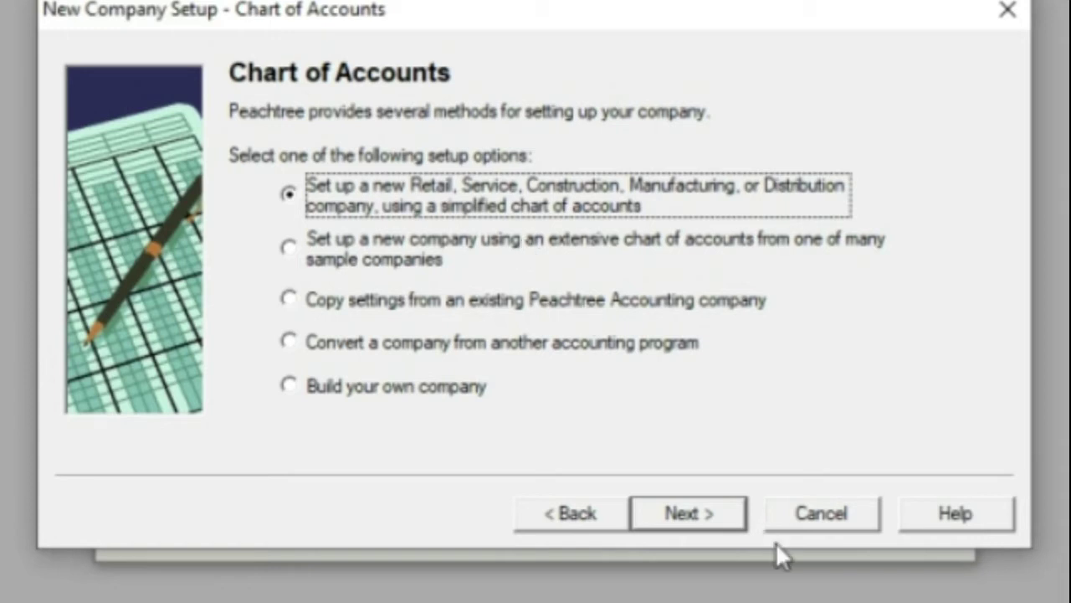
# Choose the extensive sample chart of accounts option and continue to the sample list.
pyautogui.click(1041, 601)
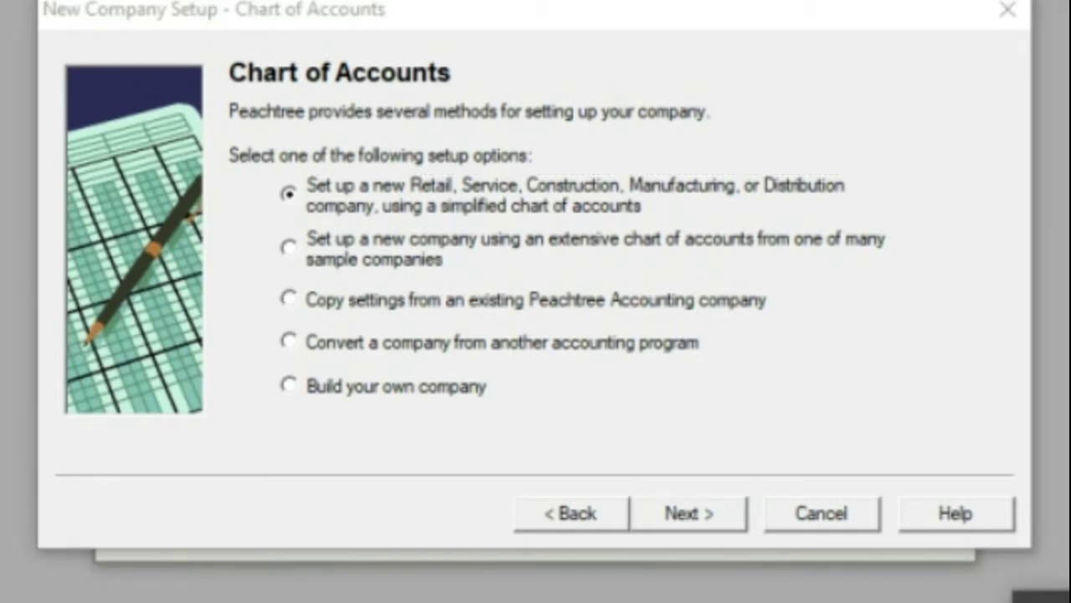
pyautogui.rightClick(1046, 599)
pyautogui.click(1038, 565)
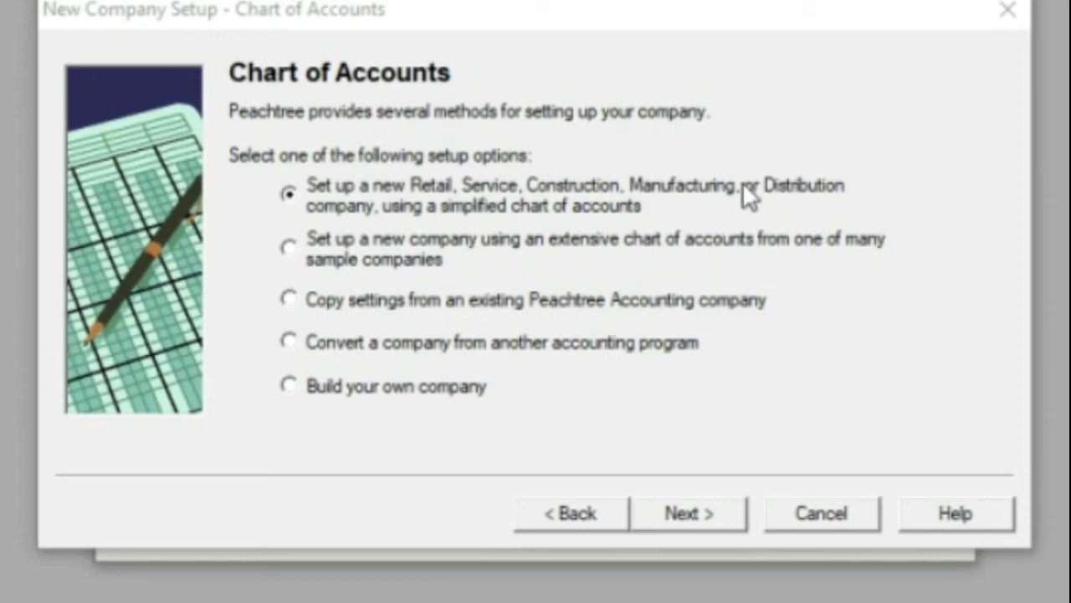
pyautogui.click(288, 246)
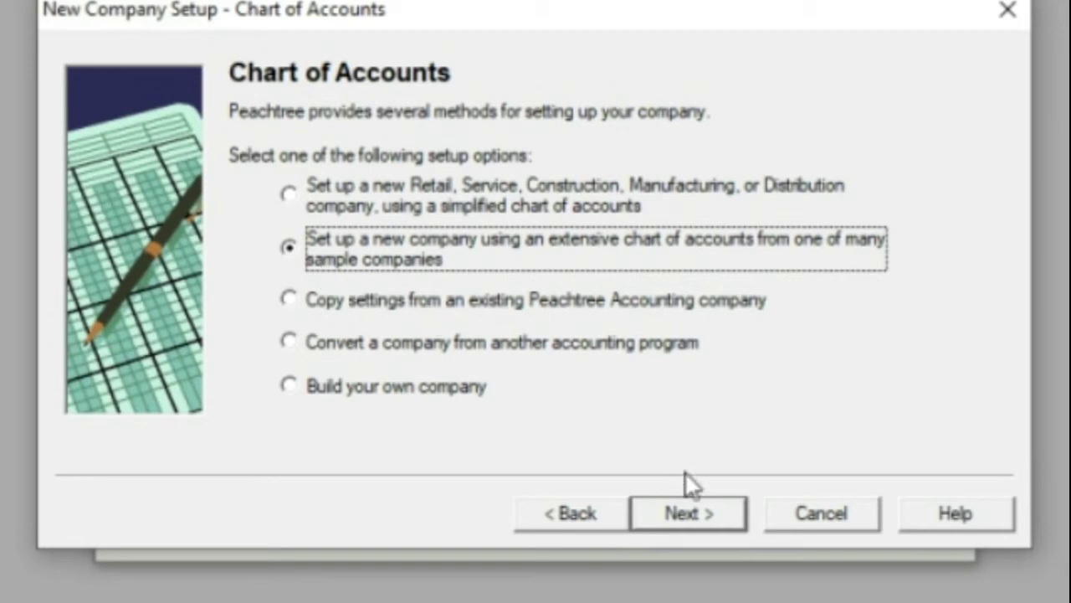
pyautogui.click(691, 512)
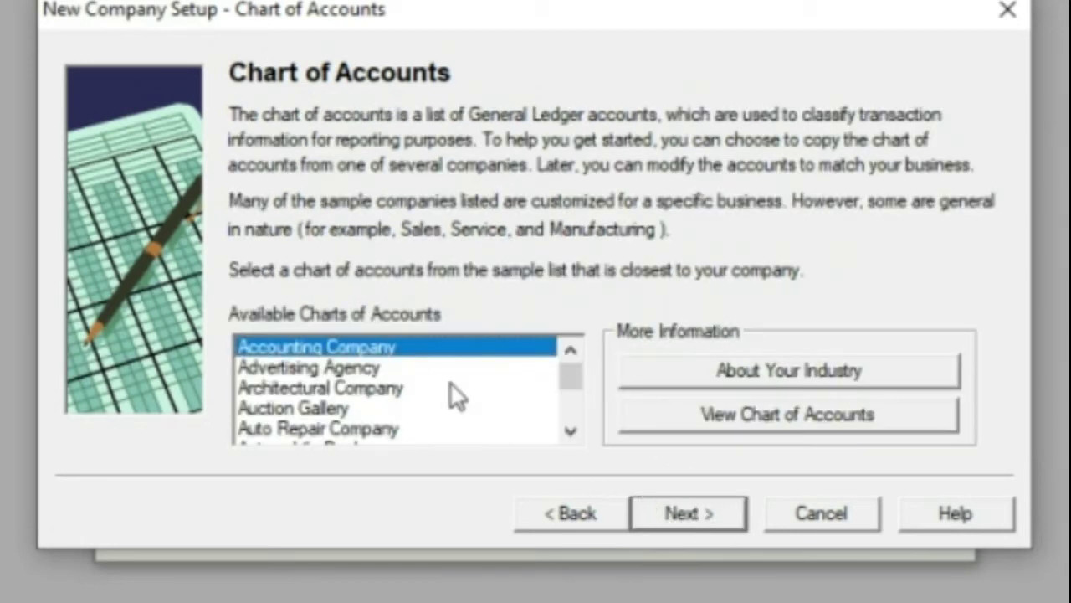
# Browse the sample charts from Advertising Agency down to Business Management Services.
pyautogui.click(400, 369)
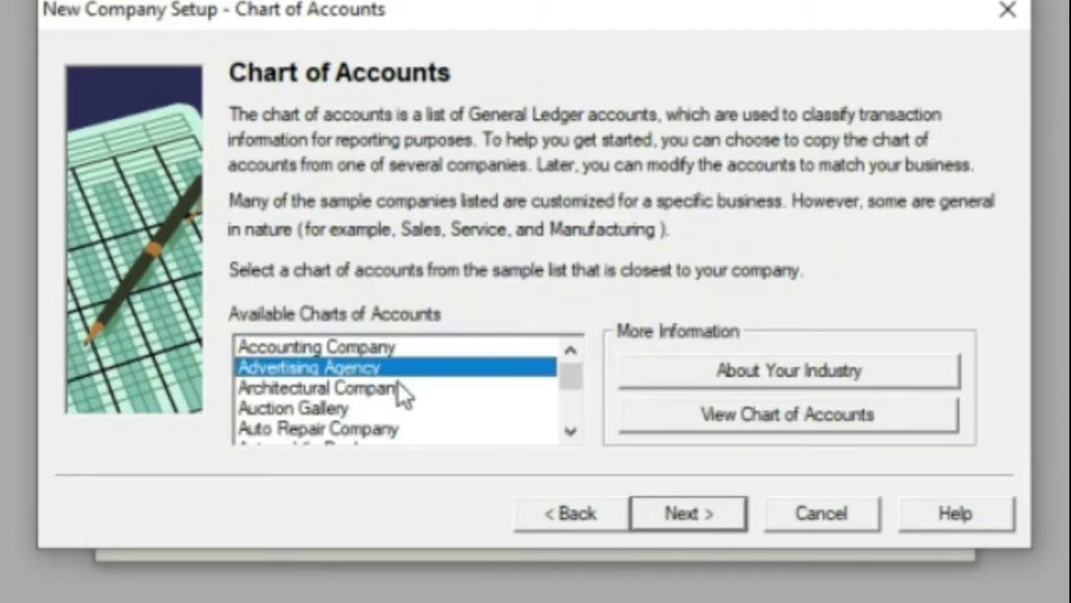
pyautogui.click(401, 389)
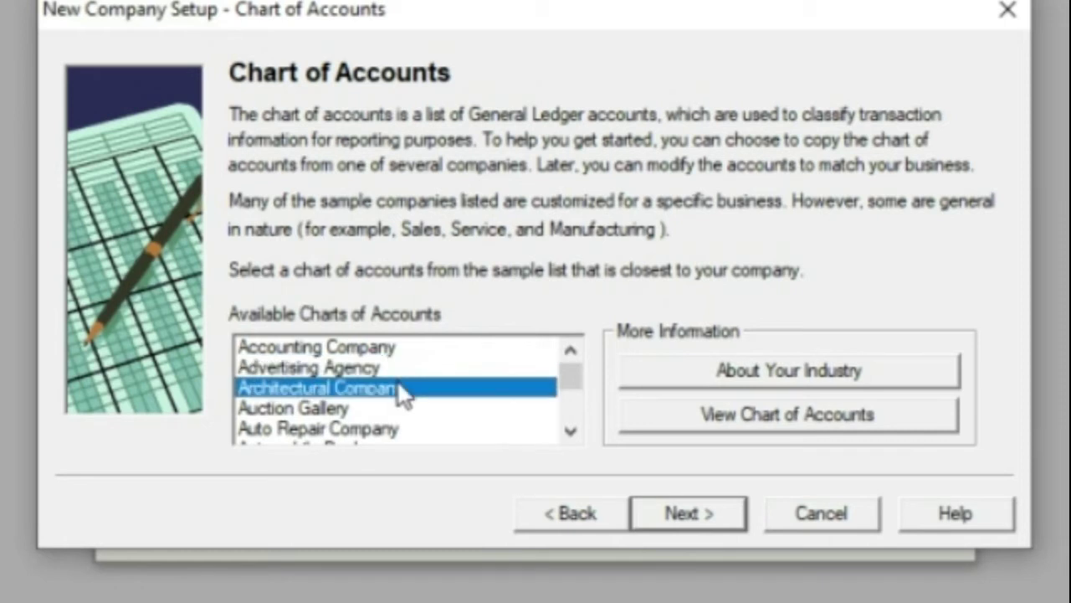
pyautogui.press('Up')
pyautogui.press('Up')
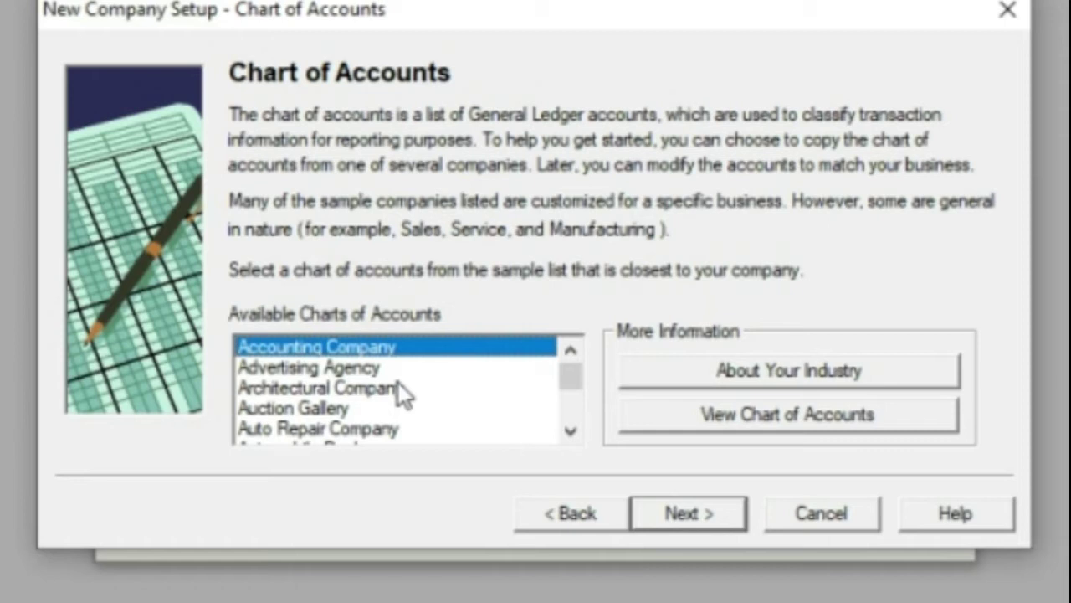
pyautogui.press('Down')
pyautogui.press('Down')
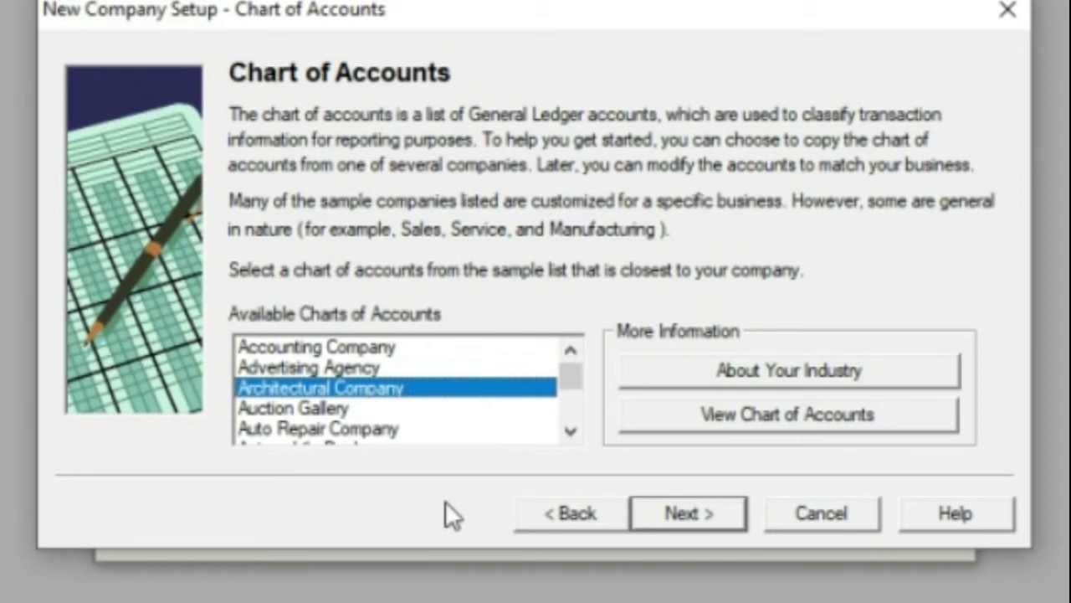
pyautogui.press('Down')
pyautogui.press('Down')
pyautogui.press('Down')
pyautogui.press('Down')
pyautogui.press('Down')
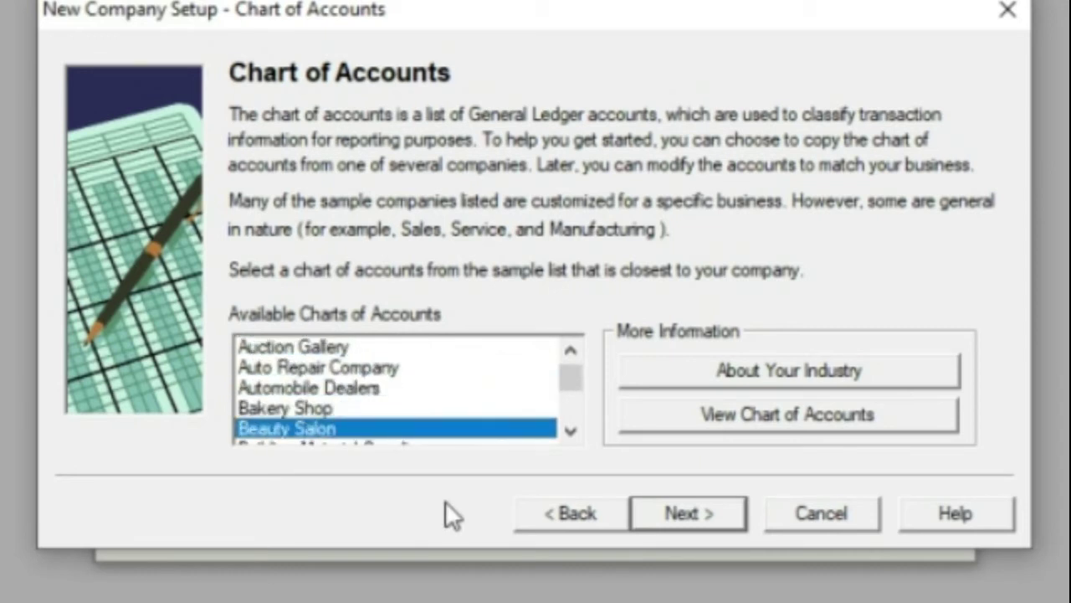
pyautogui.press('Down')
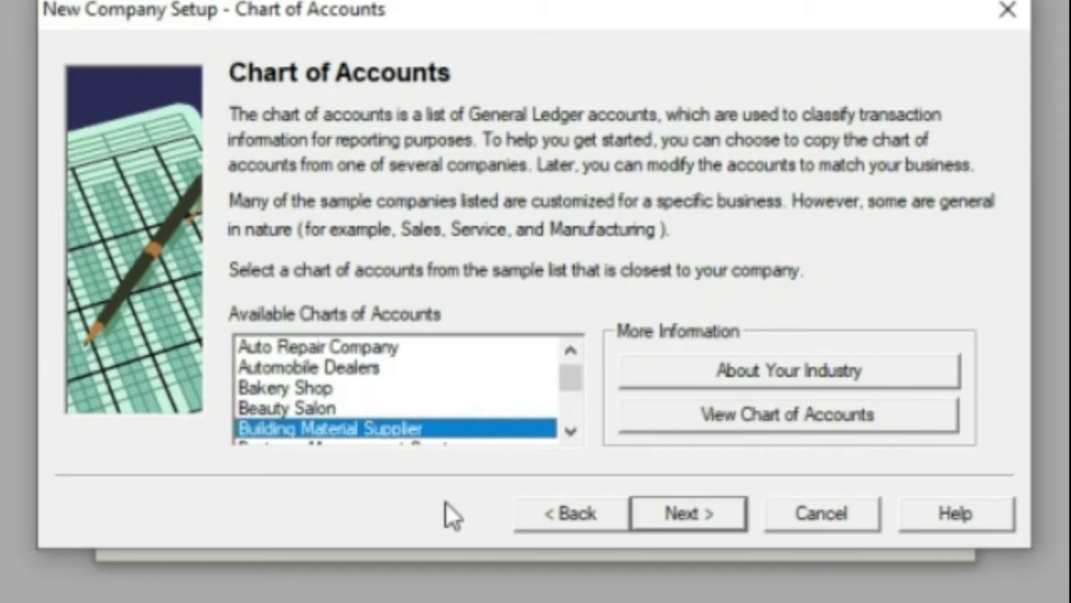
pyautogui.press('Down')
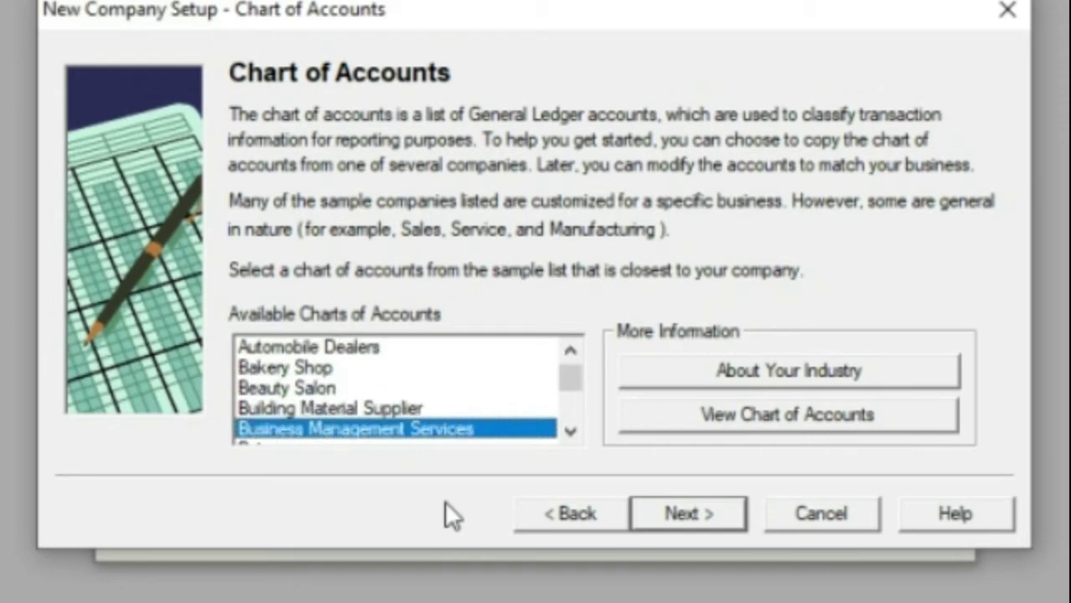
# Go back, try each setup option, then pick the simplified chart of accounts and continue.
pyautogui.click(583, 513)
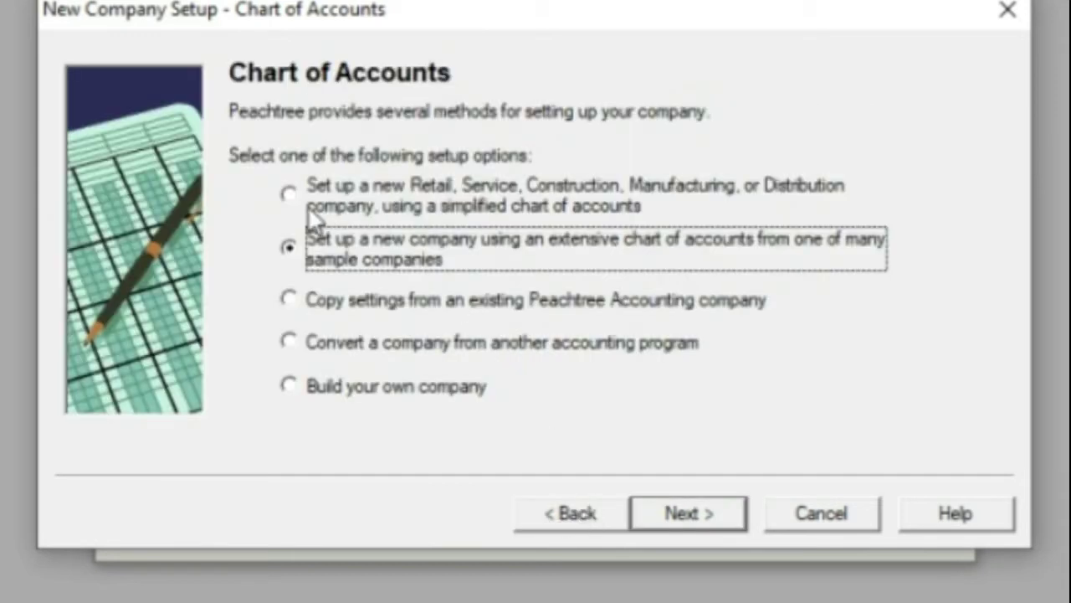
pyautogui.click(288, 194)
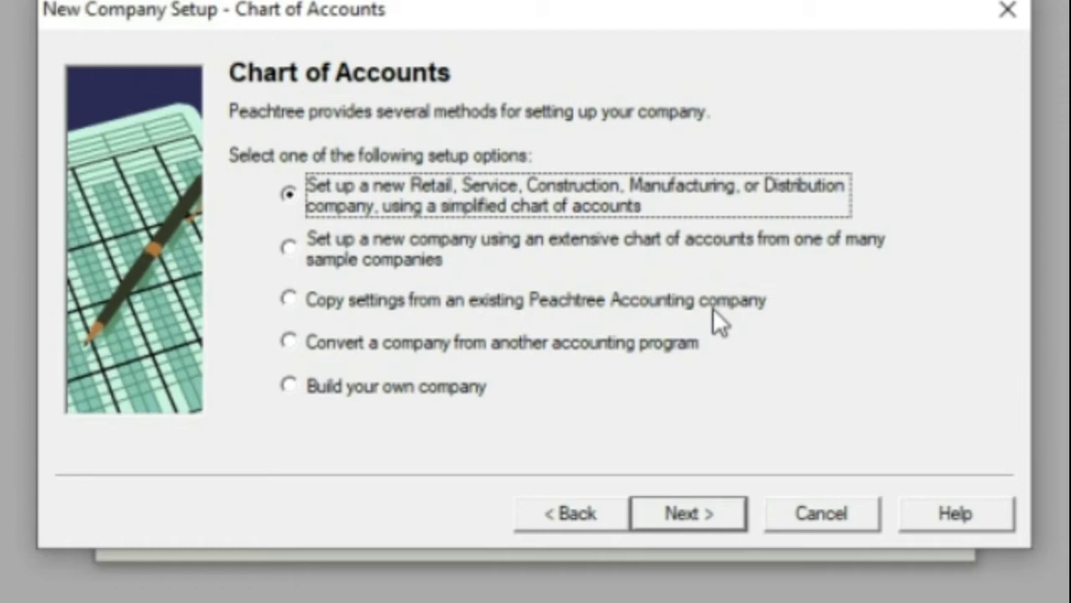
pyautogui.click(299, 304)
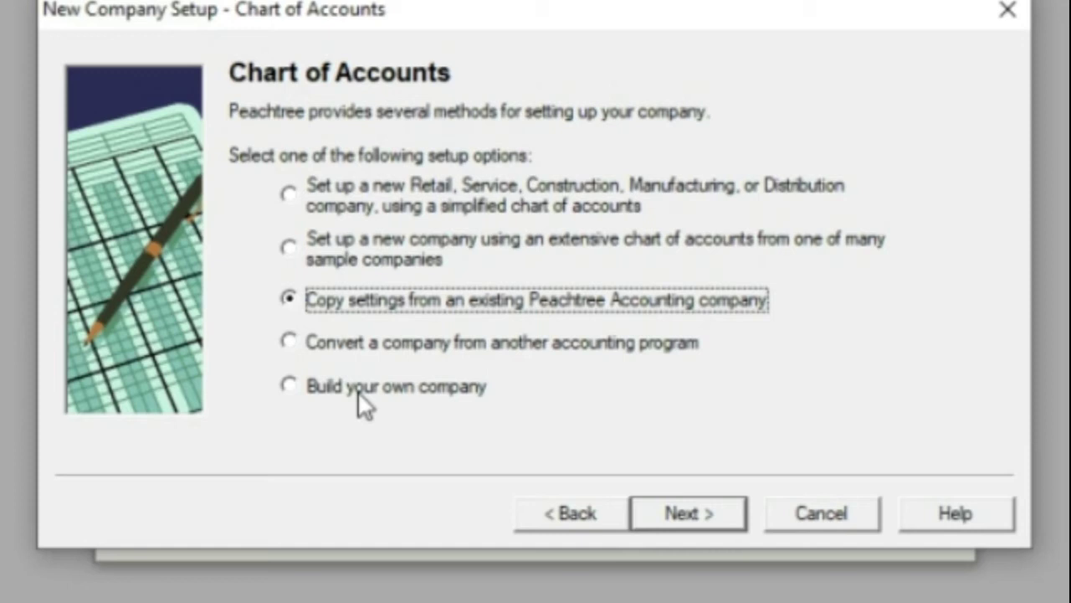
pyautogui.click(359, 393)
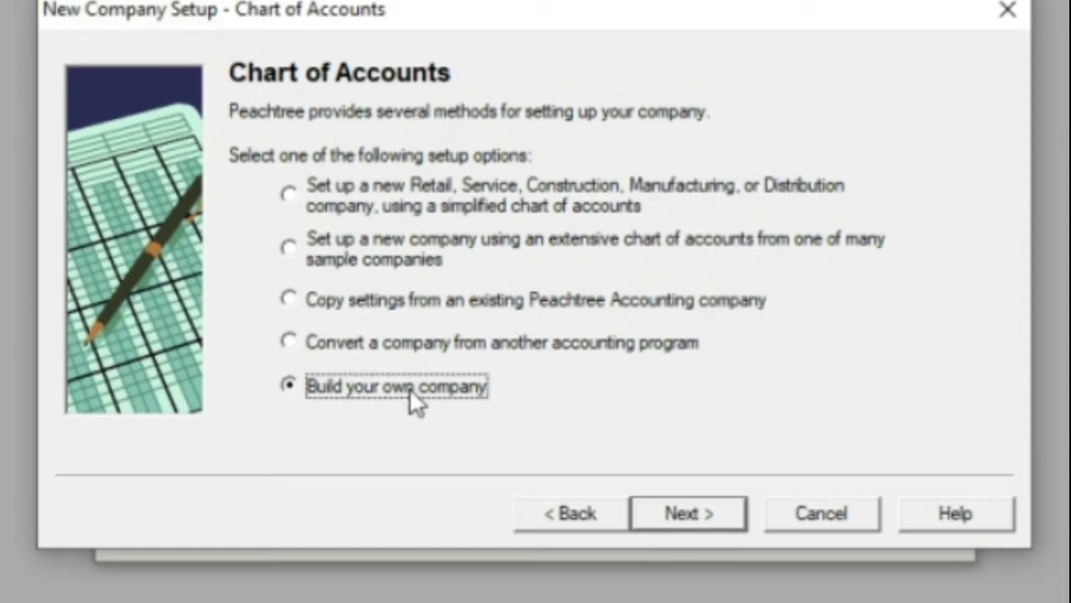
pyautogui.click(294, 198)
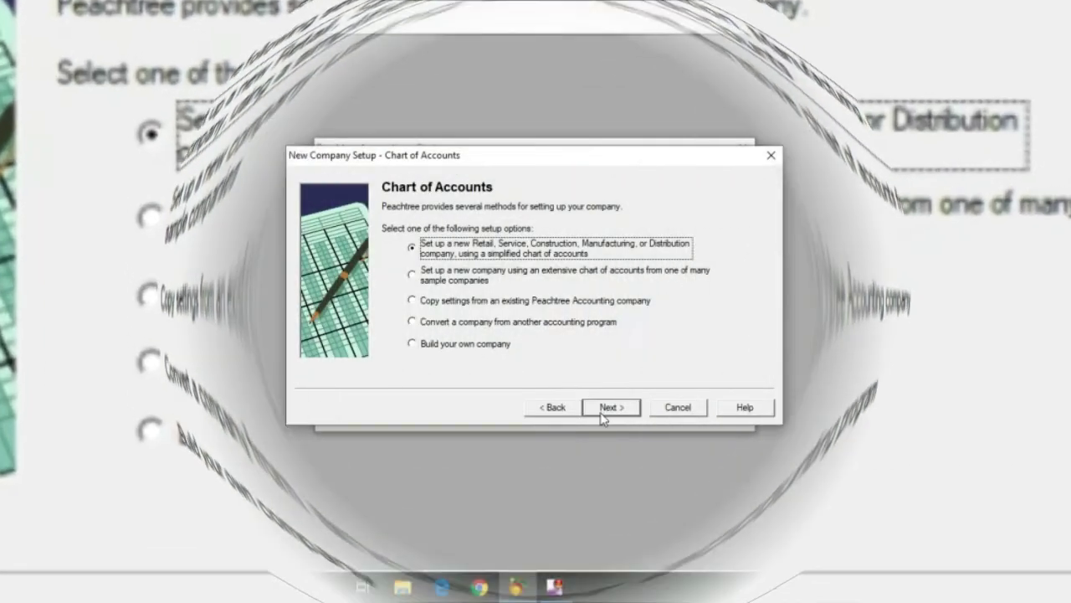
pyautogui.click(602, 413)
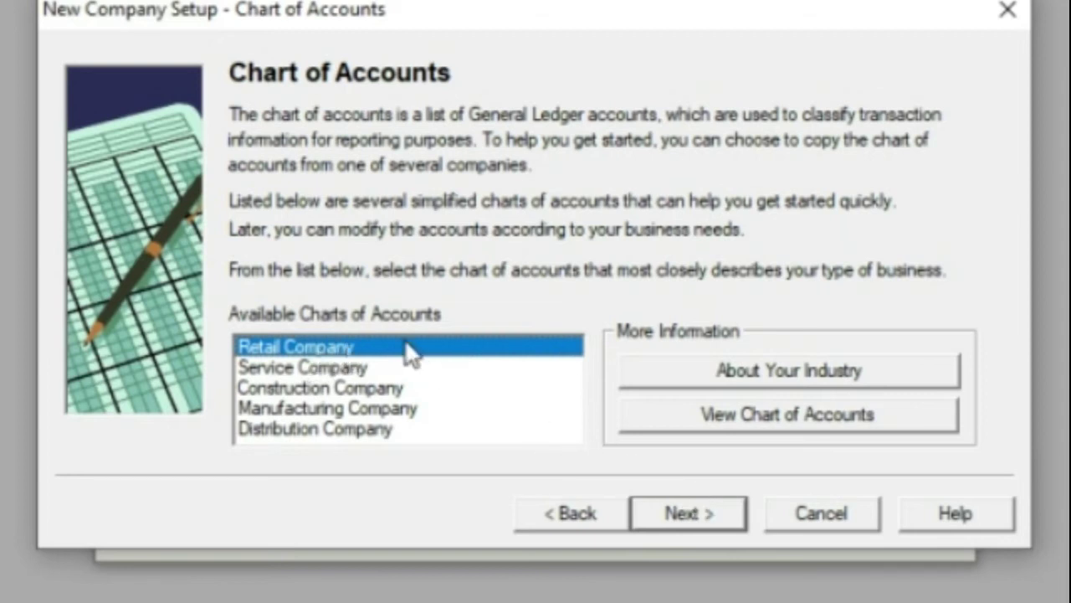
# View the Retail Company chart of accounts, then accept Retail Company.
pyautogui.click(722, 425)
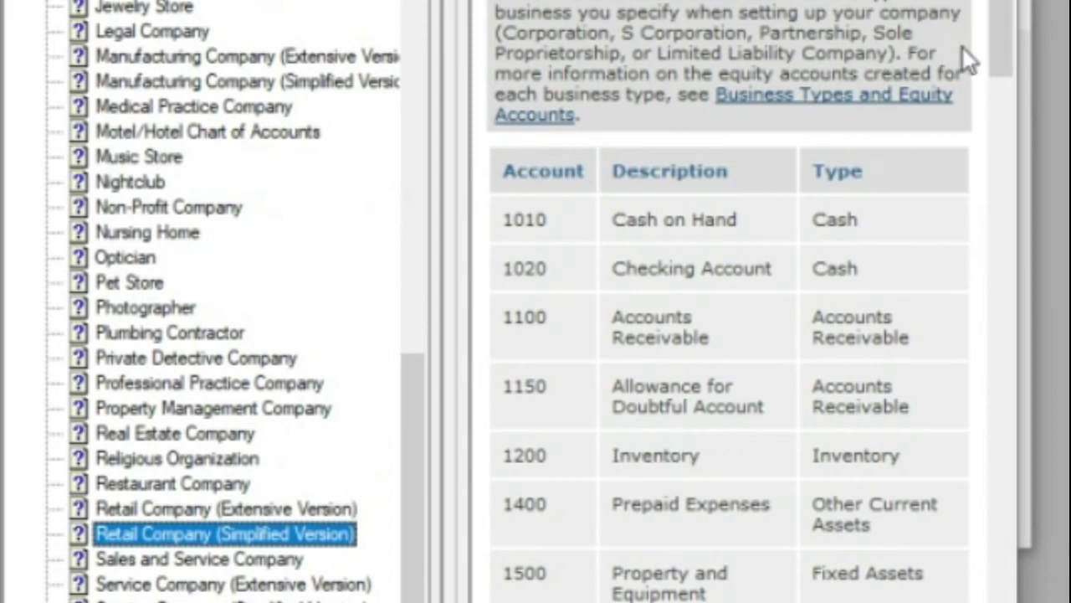
pyautogui.moveTo(1008, 45); pyautogui.dragTo(1009, 602)
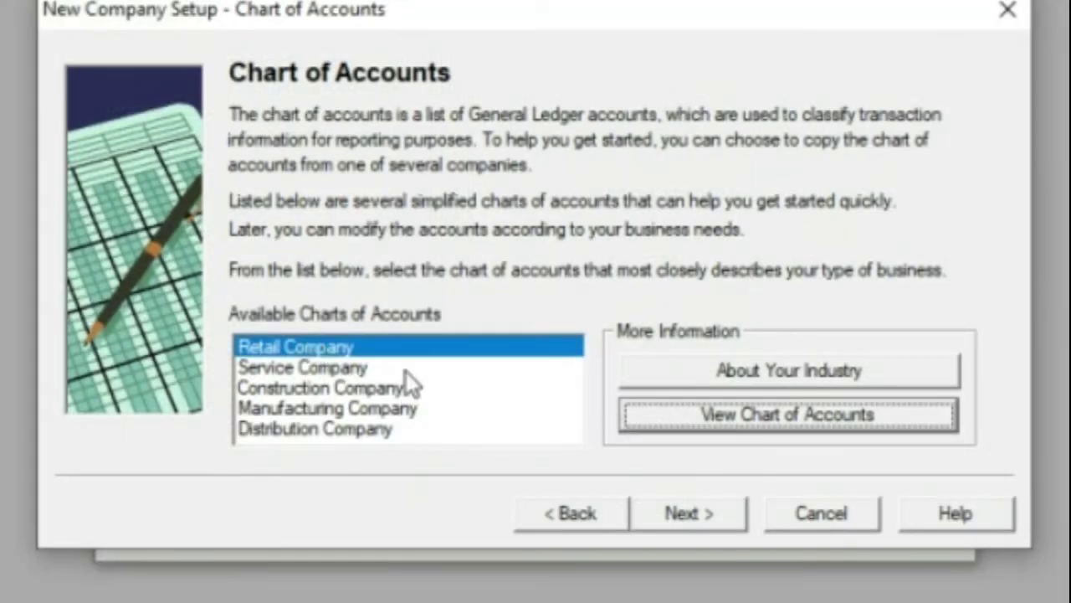
pyautogui.click(673, 517)
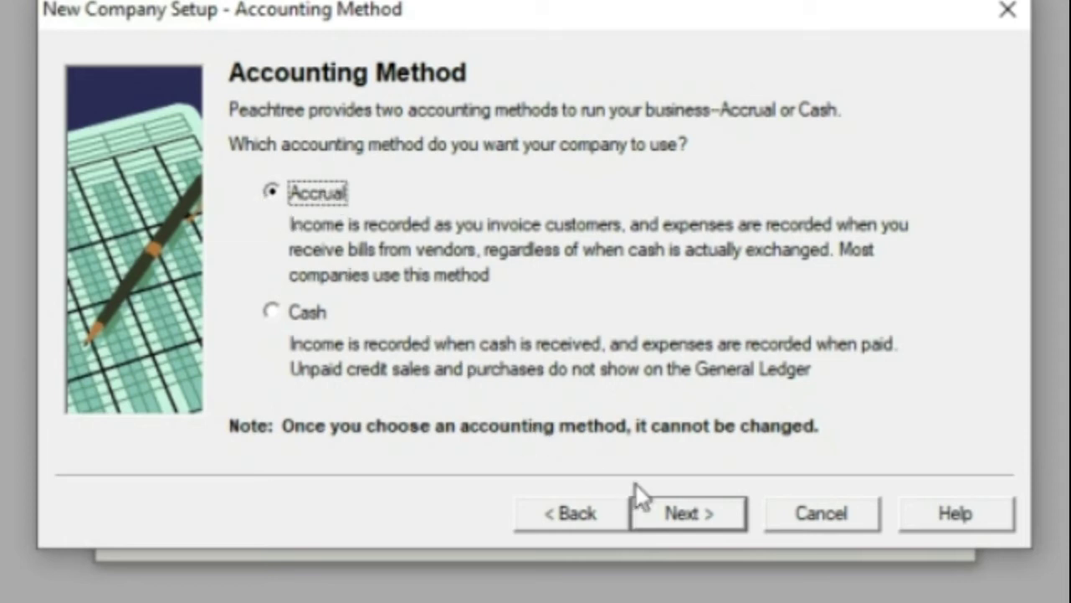
# Keep Accrual as the accounting method and continue to posting method.
pyautogui.click(709, 518)
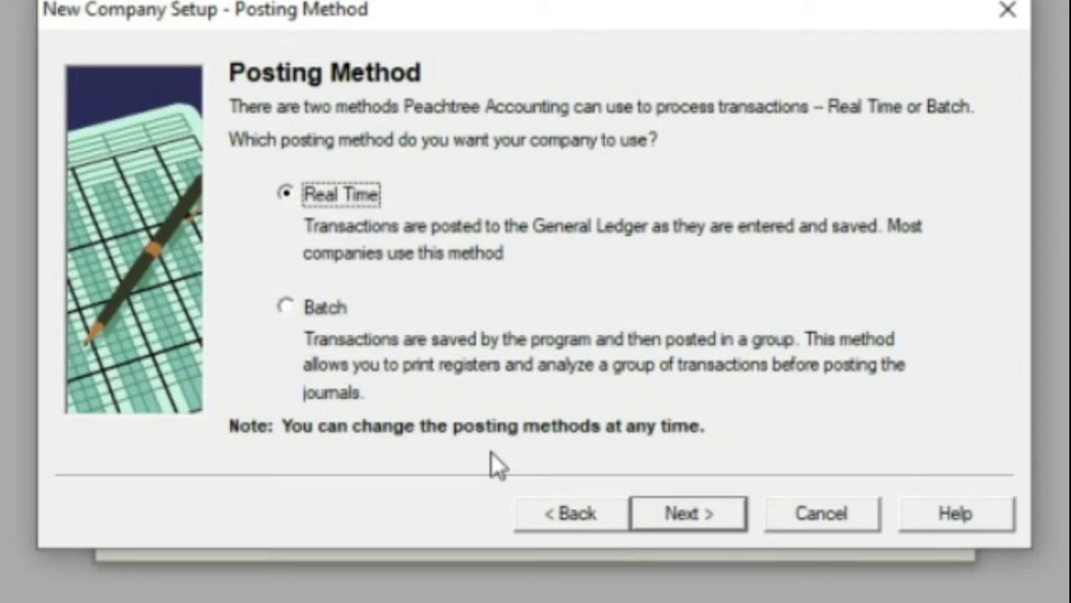
# Keep Real Time posting and choose periods not matching calendar months.
pyautogui.click(671, 511)
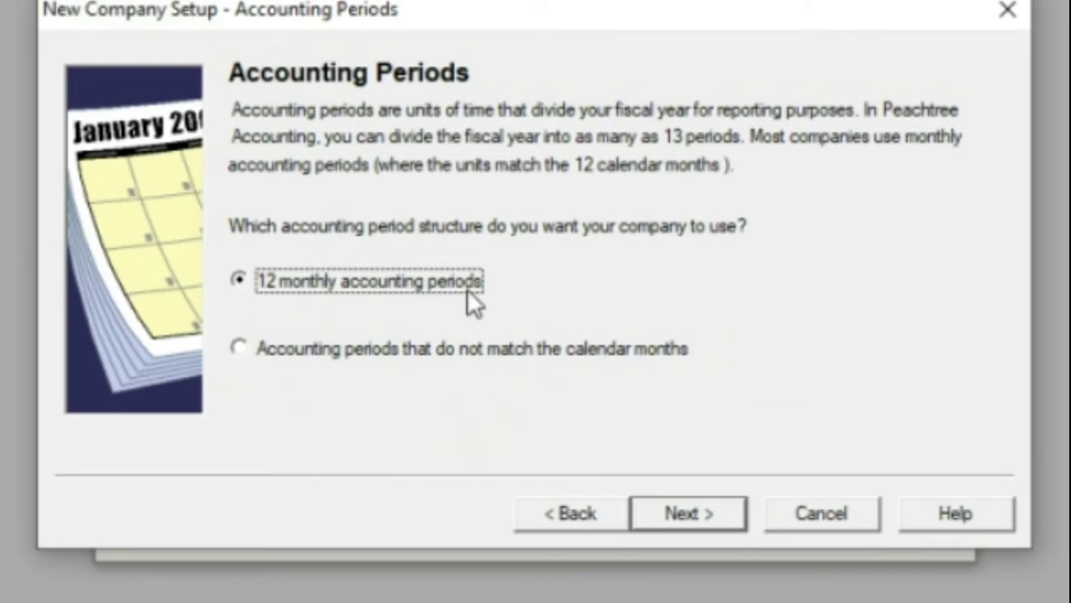
pyautogui.click(250, 357)
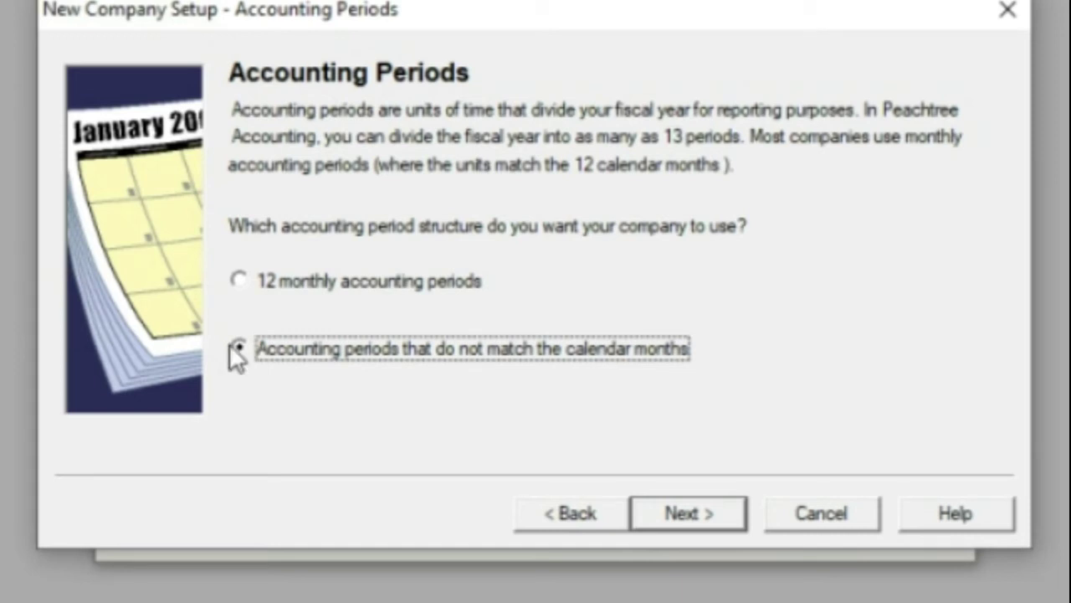
pyautogui.click(689, 518)
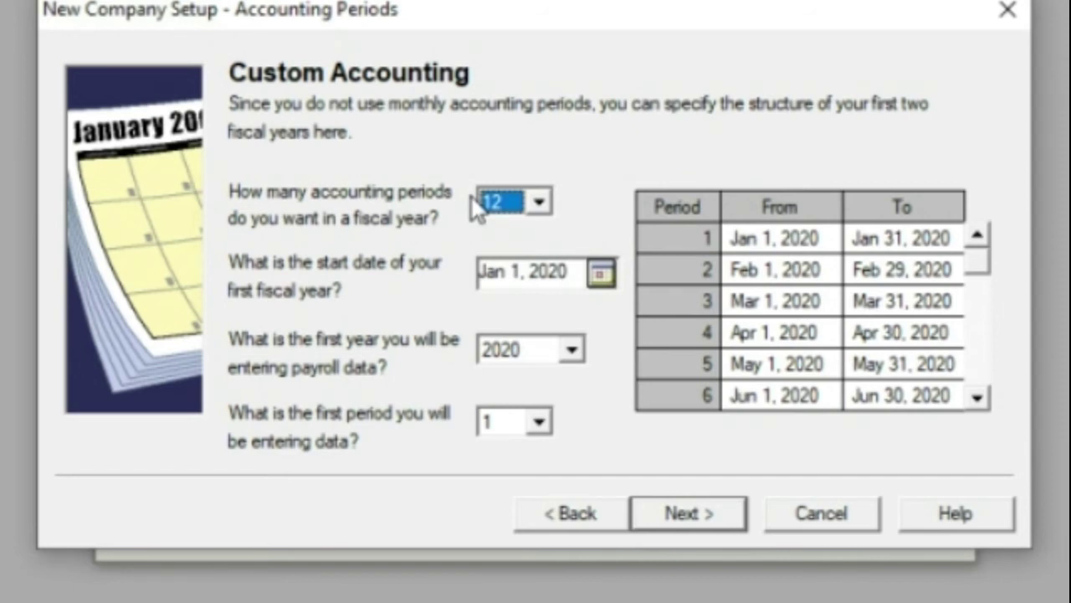
# Keep 12 periods per fiscal year and open the fiscal-year start-date calendar.
pyautogui.click(506, 205)
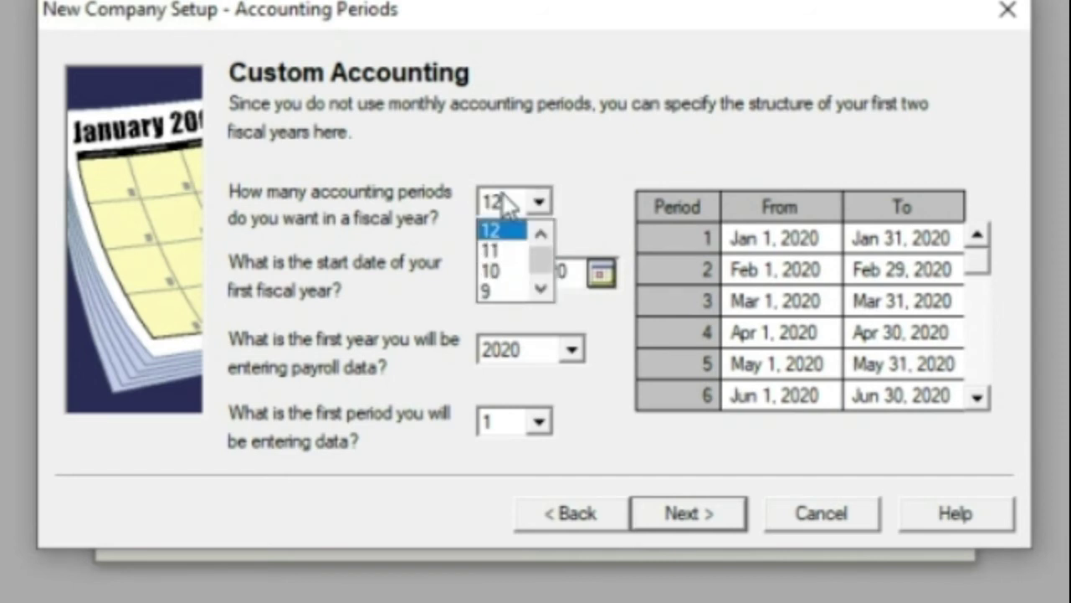
pyautogui.click(508, 203)
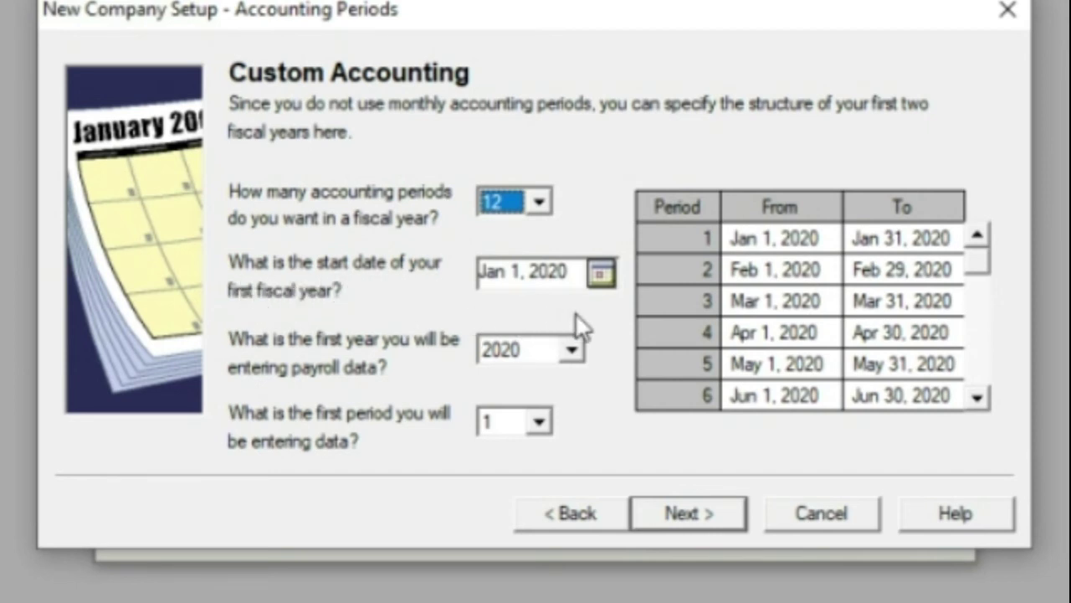
pyautogui.click(600, 282)
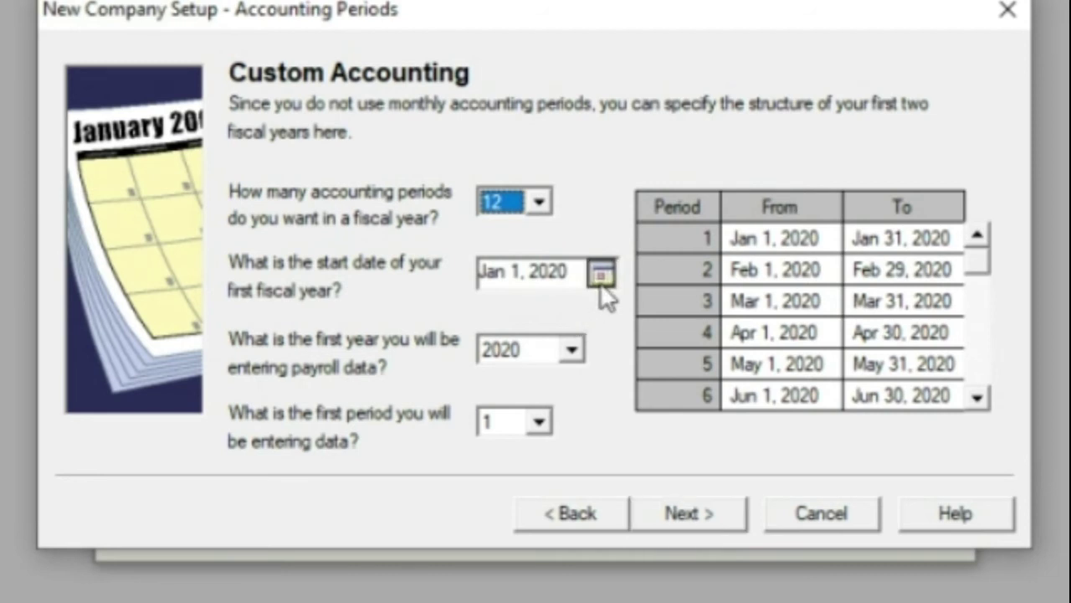
# Set the first fiscal year start date to June 1, 2020, then review the resulting monthly periods.
pyautogui.click(752, 352)
pyautogui.click(750, 351)
pyautogui.click(750, 352)
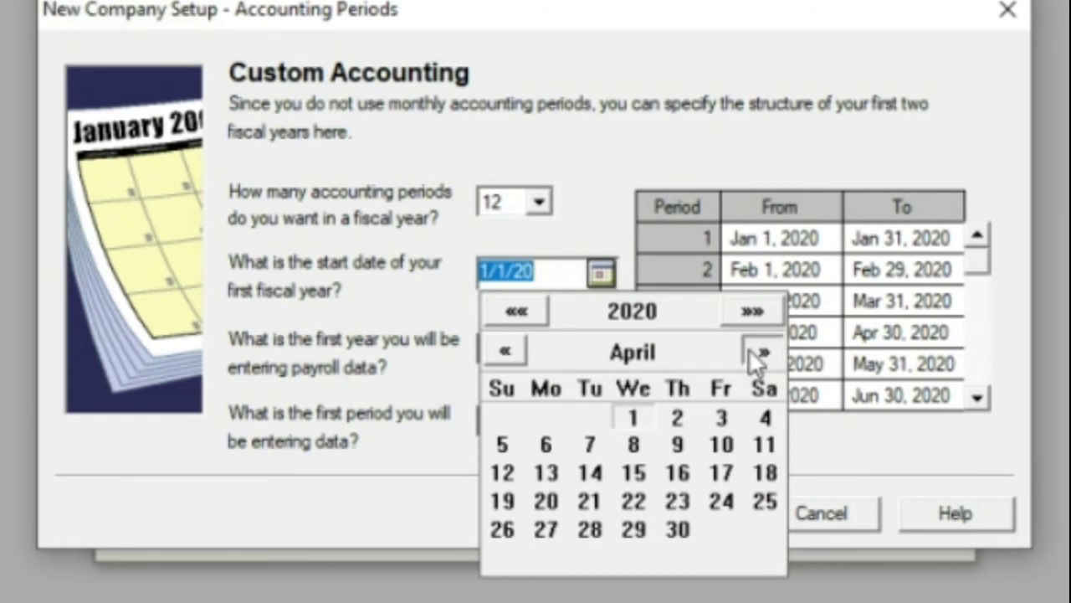
pyautogui.click(750, 352)
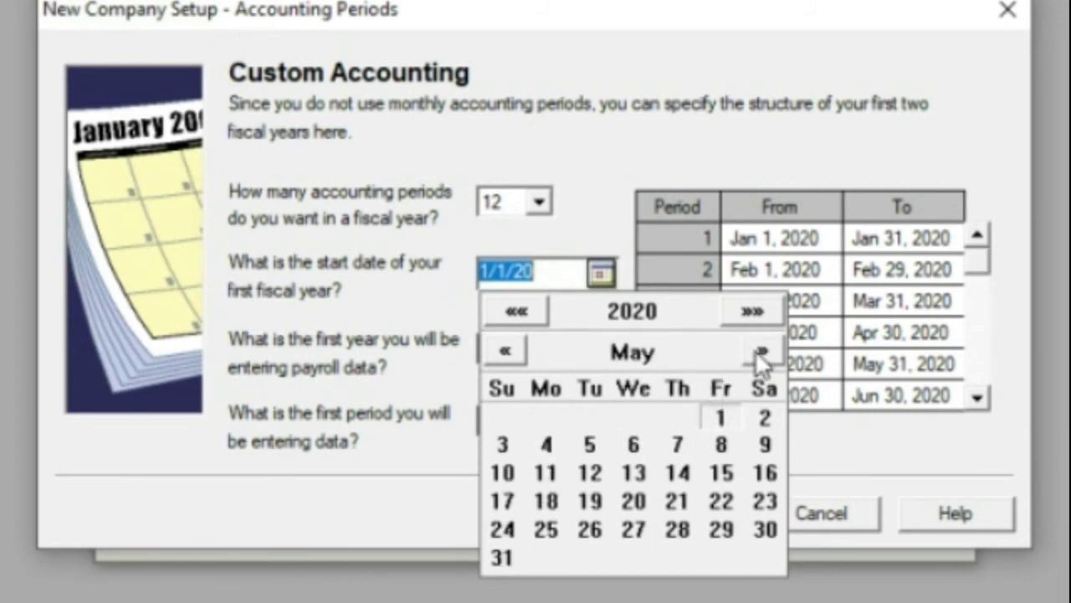
pyautogui.click(760, 353)
pyautogui.click(755, 350)
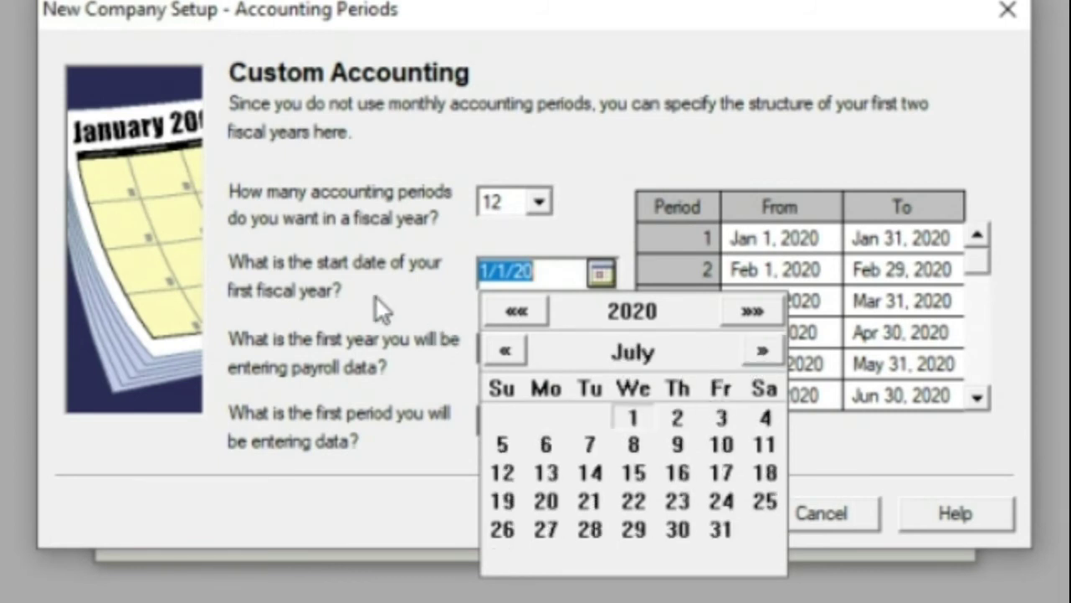
pyautogui.click(498, 352)
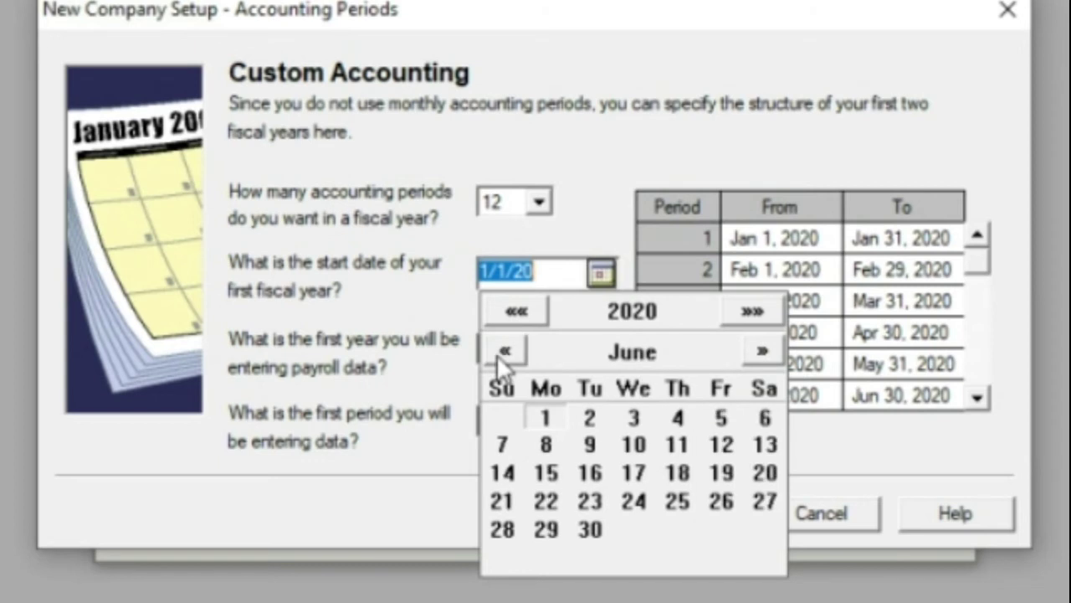
pyautogui.click(545, 418)
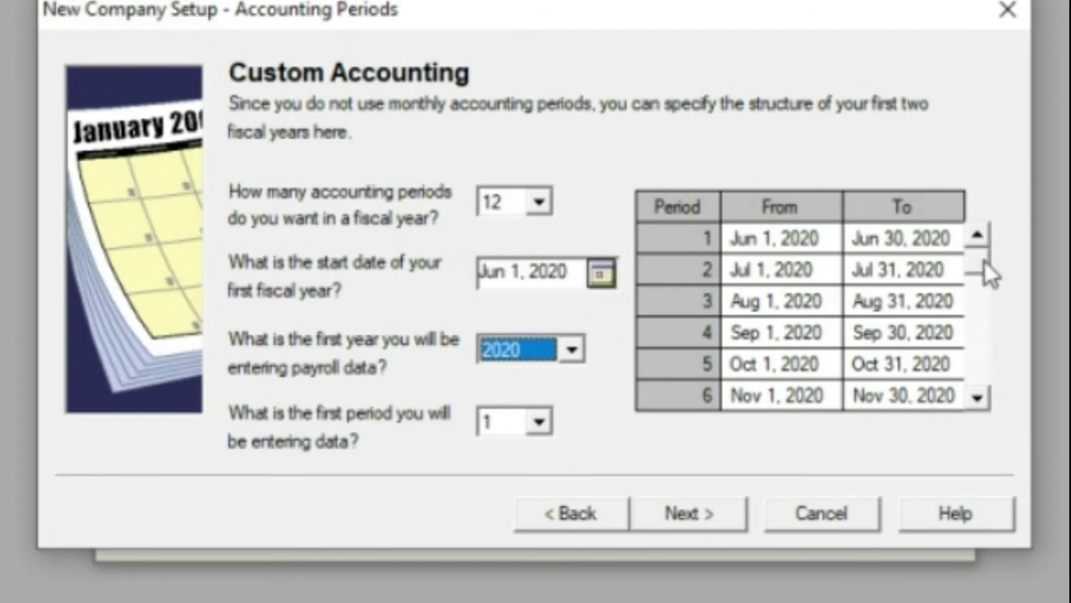
pyautogui.scroll(-6, 985, 360)
pyautogui.moveTo(980, 373); pyautogui.dragTo(980, 264)
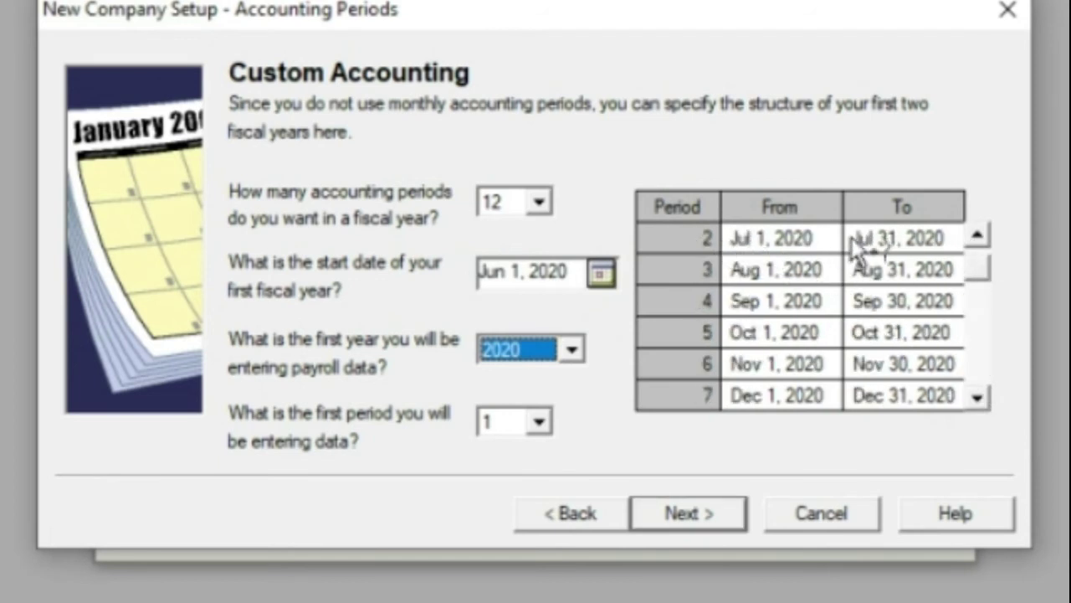
pyautogui.click(980, 237)
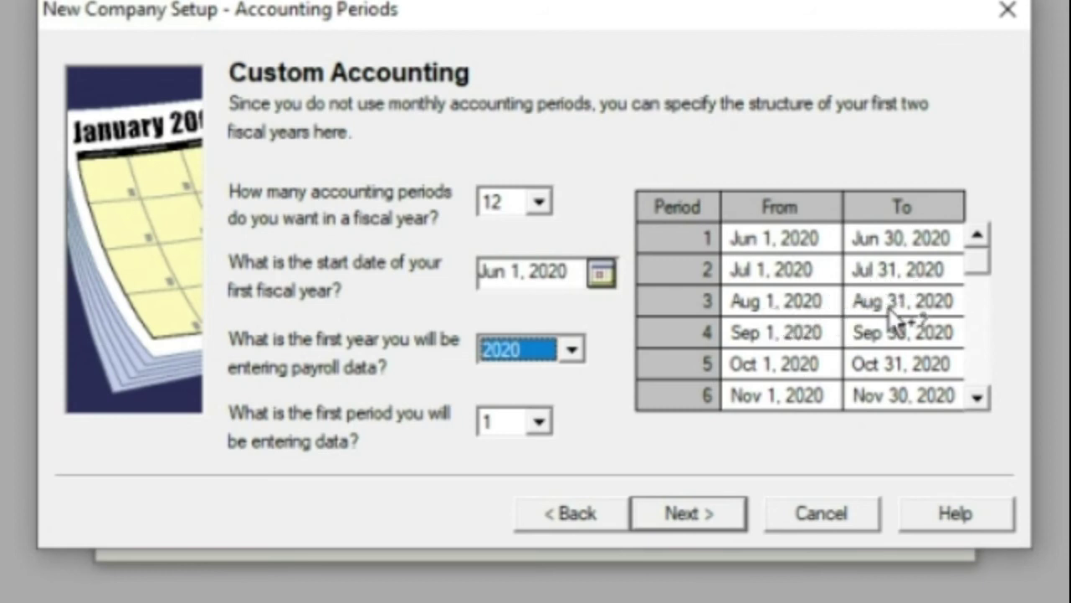
pyautogui.moveTo(979, 364); pyautogui.dragTo(978, 368)
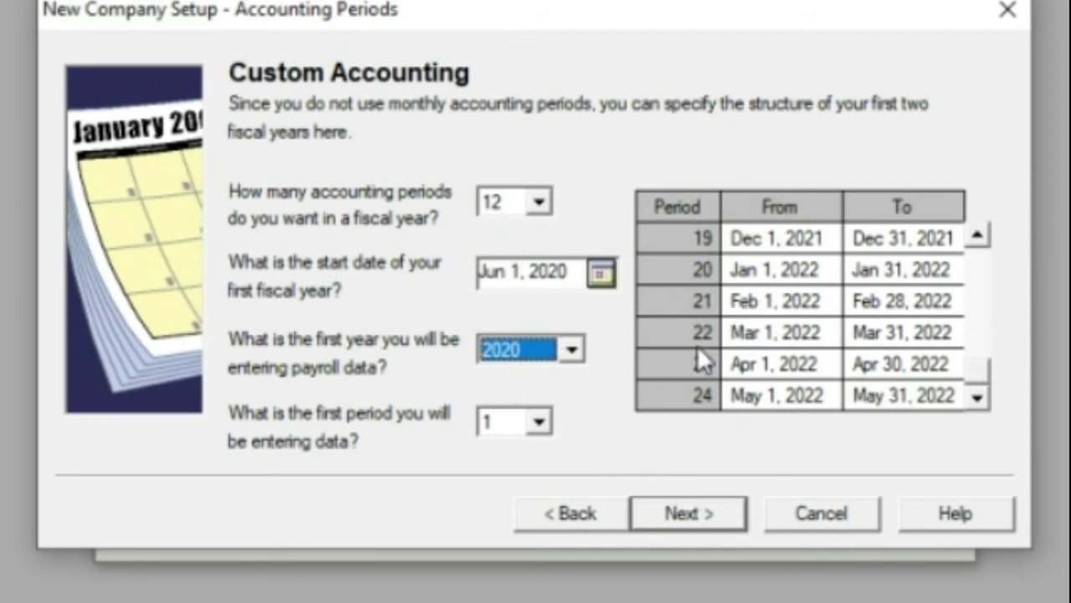
# Accept the custom accounting periods starting June 2020 and continue to the Defaults page.
pyautogui.click(660, 517)
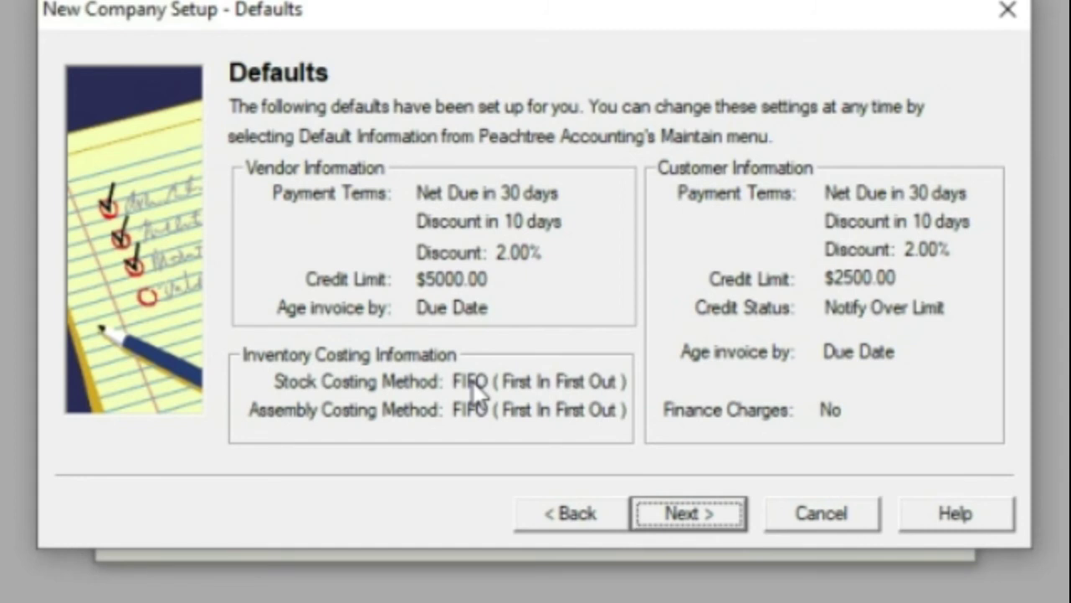
# Accept the default vendor and customer terms, then finish the wizard to create the company files.
pyautogui.click(741, 513)
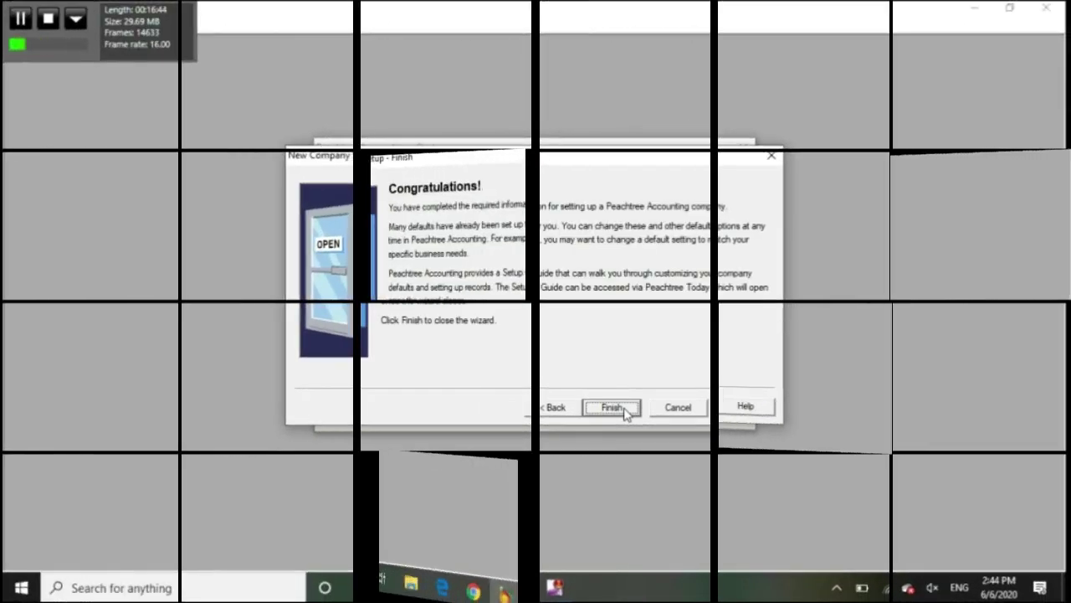
pyautogui.click(624, 408)
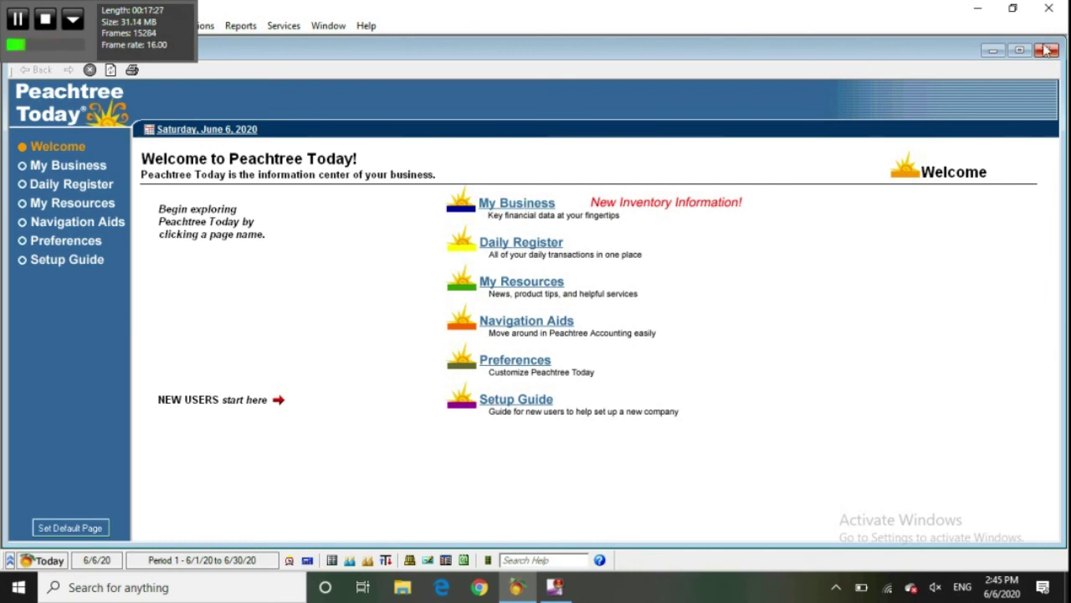
# Relaunch Peachtree Complete and show the existing-company list with ABC Company's abccompa directory visible.
pyautogui.click(1052, 6)
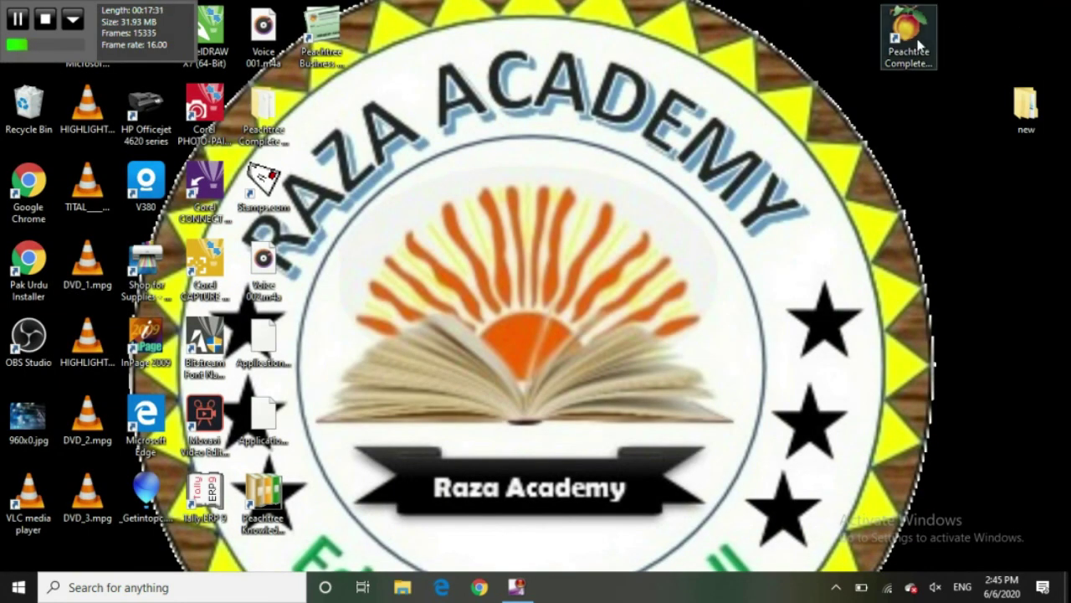
pyautogui.doubleClick(915, 42)
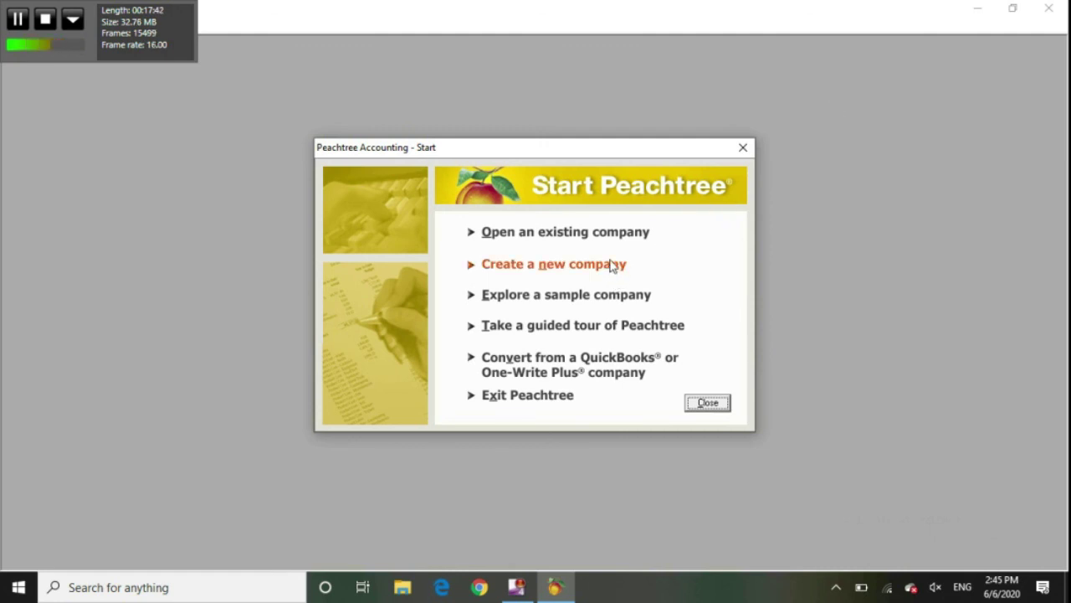
pyautogui.click(608, 232)
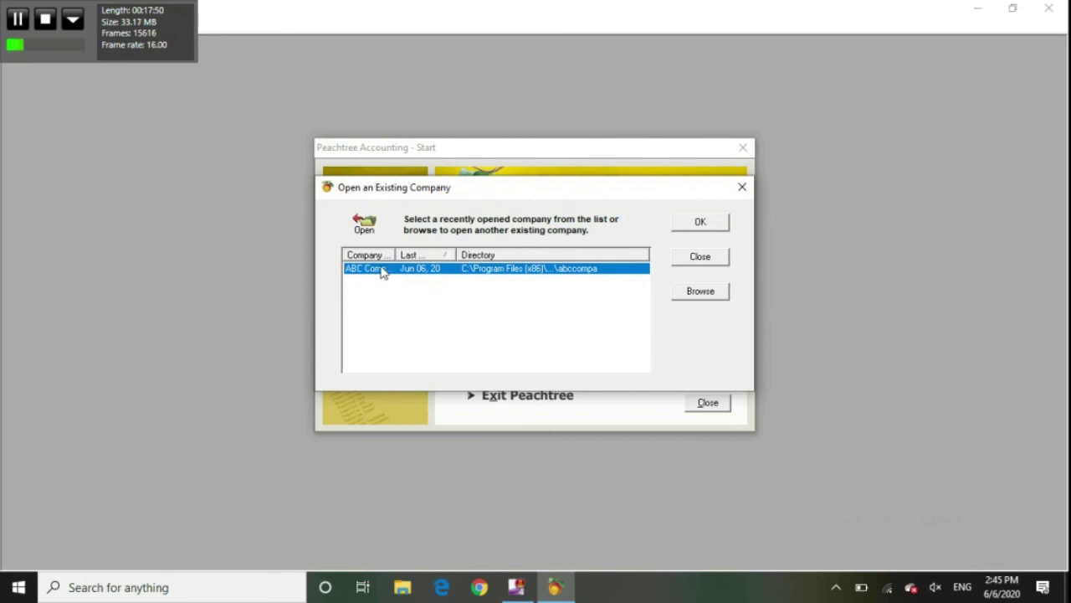
pyautogui.moveTo(454, 255); pyautogui.dragTo(427, 254)
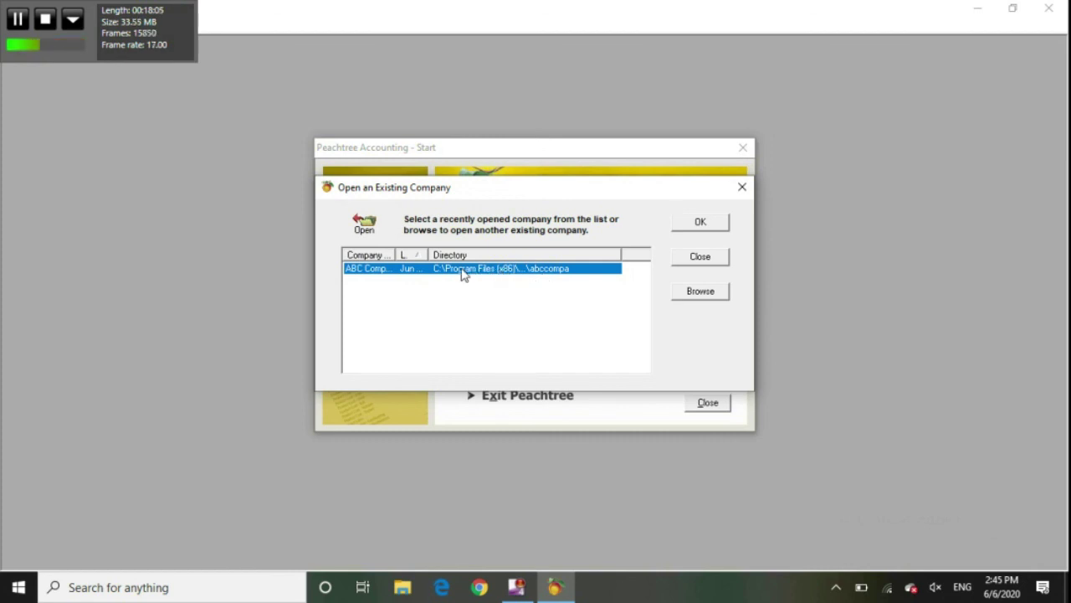
# Locate the abccompa folder under C:\Program Files (x86)\Peachtree\Company, then return to Peachtree.
pyautogui.click(408, 595)
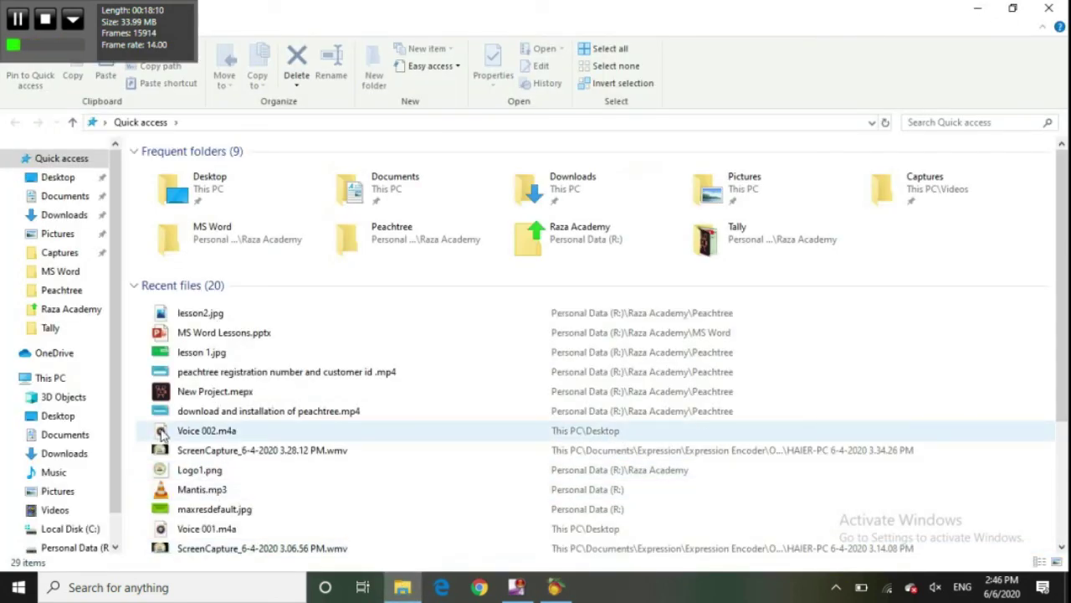
pyautogui.click(89, 528)
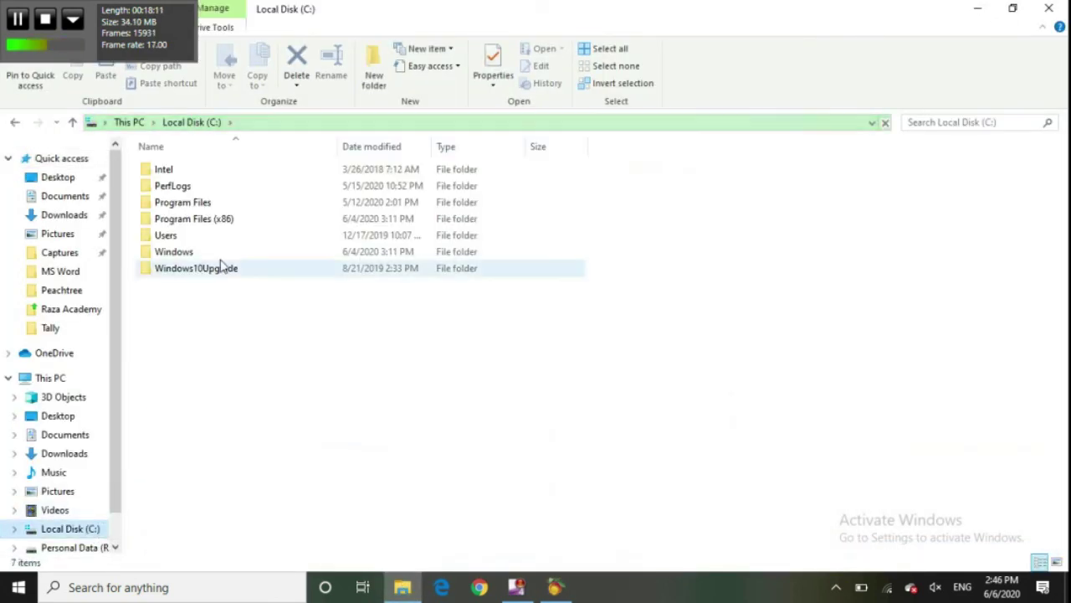
pyautogui.doubleClick(205, 220)
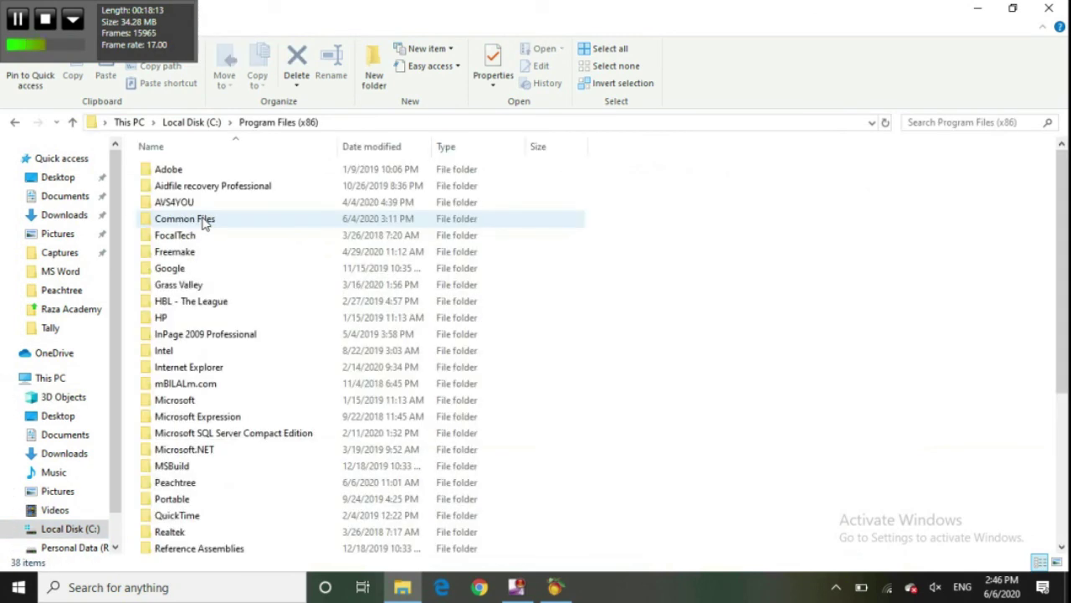
pyautogui.press('p')
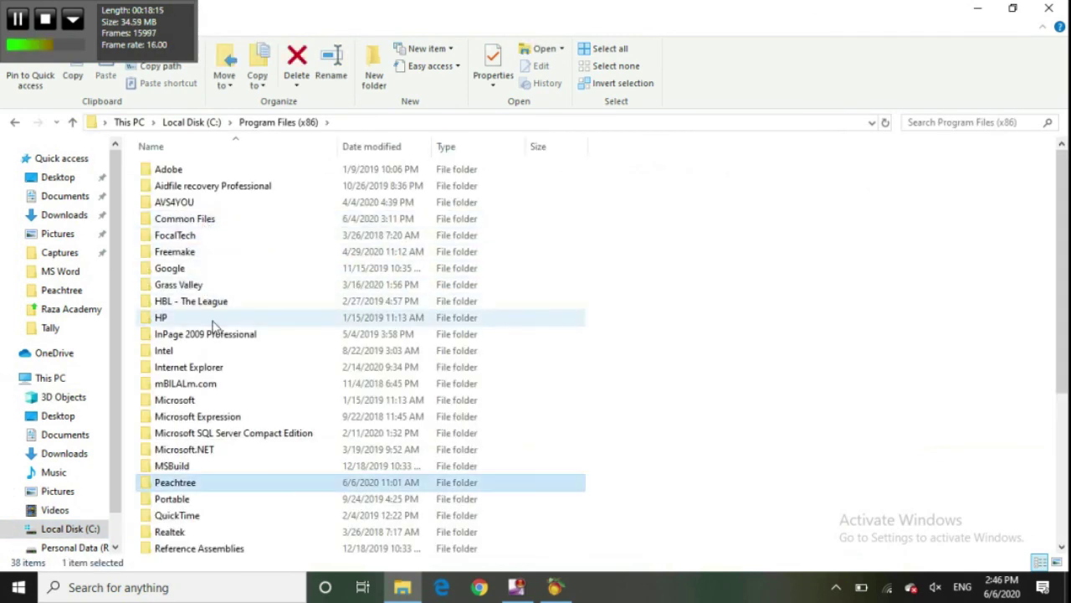
pyautogui.doubleClick(176, 487)
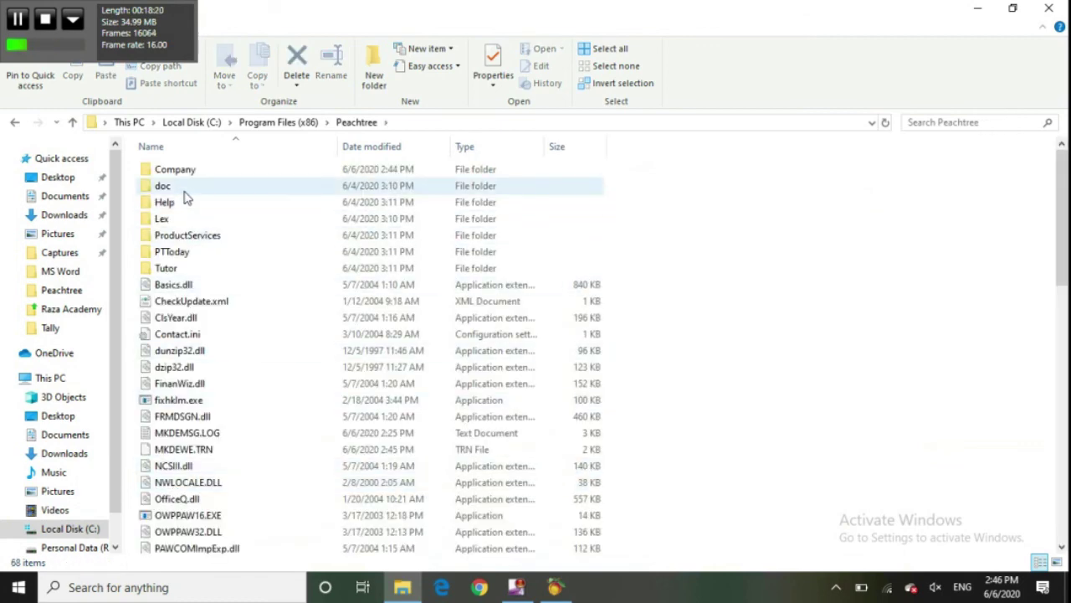
pyautogui.doubleClick(198, 172)
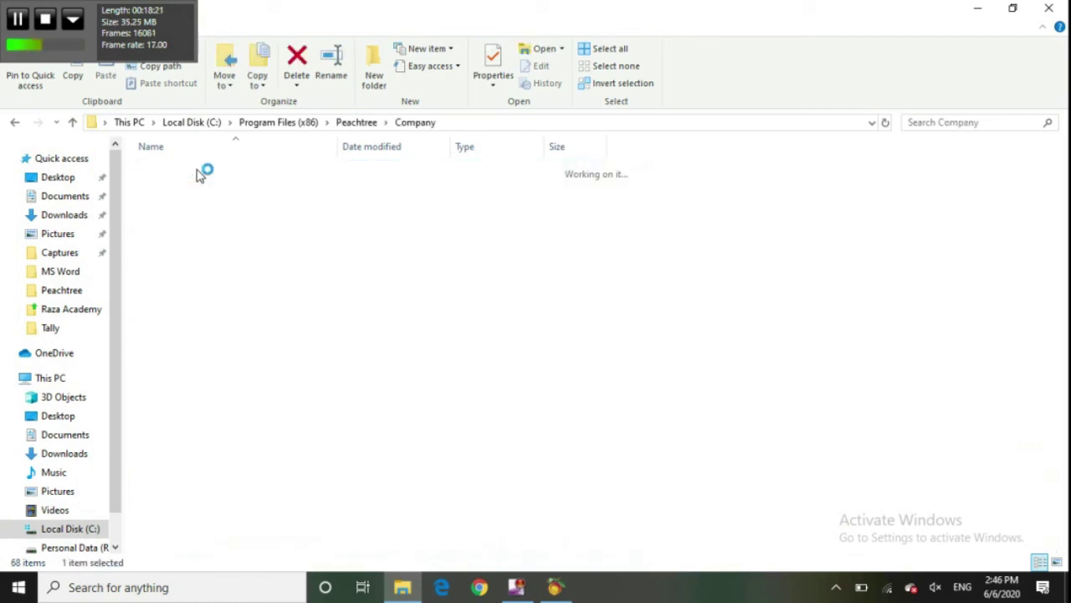
pyautogui.click(197, 189)
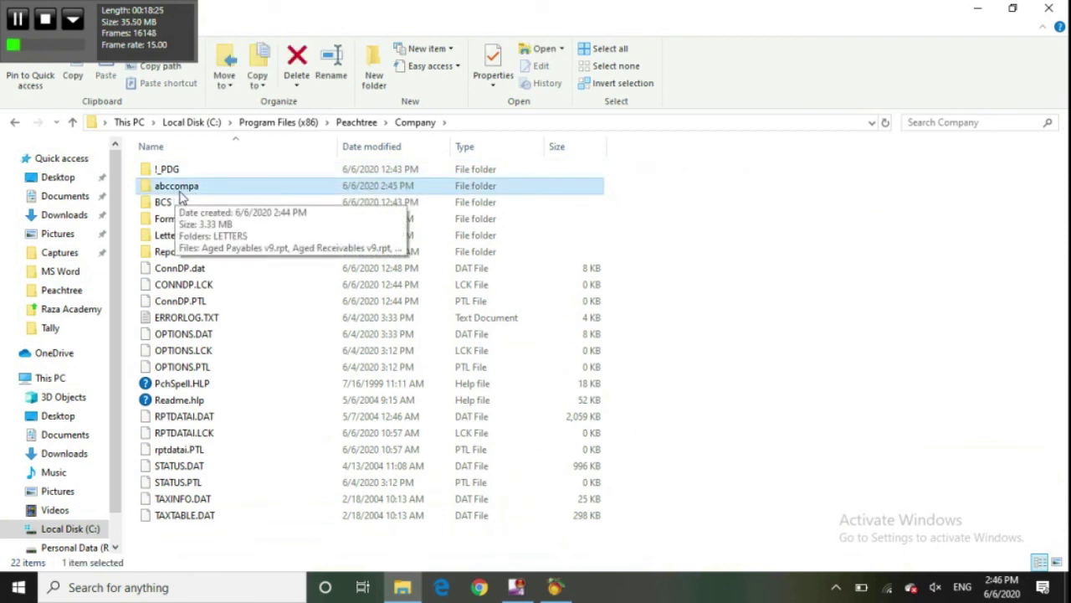
pyautogui.doubleClick(214, 195)
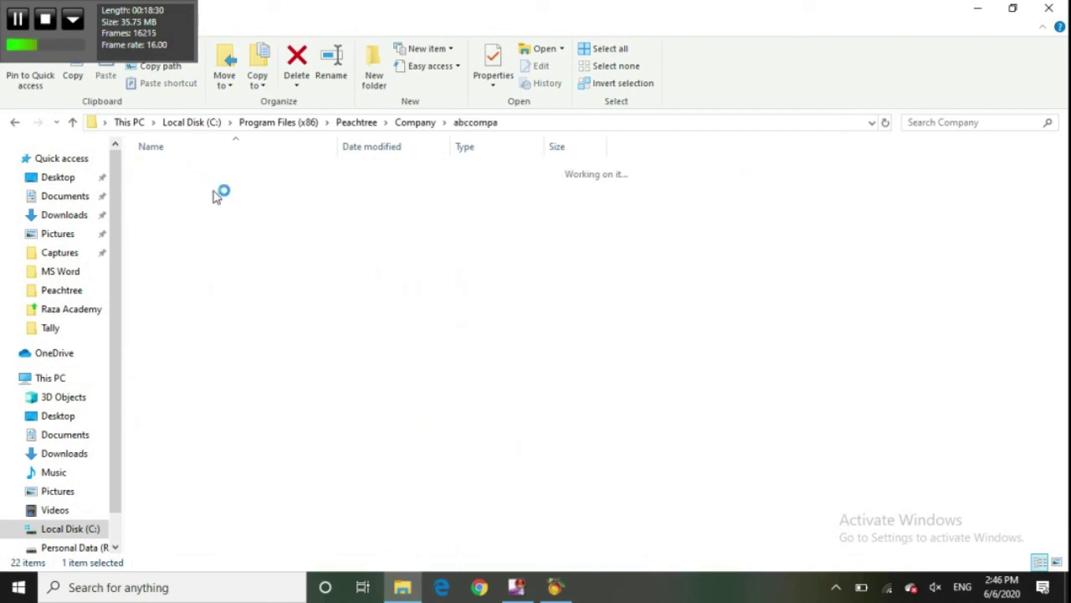
pyautogui.press('BackSpace')
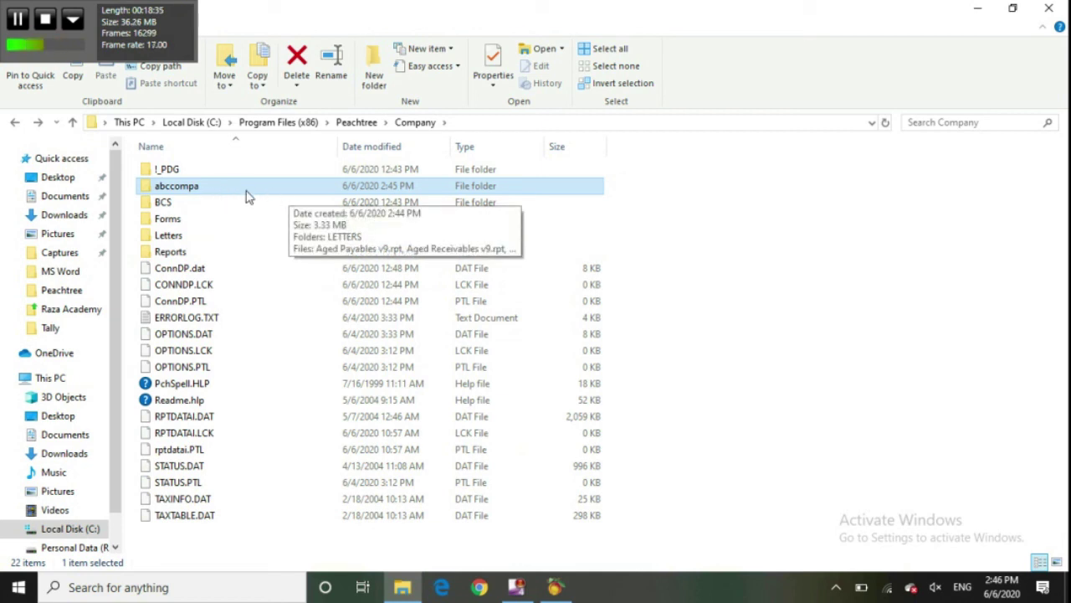
pyautogui.click(555, 587)
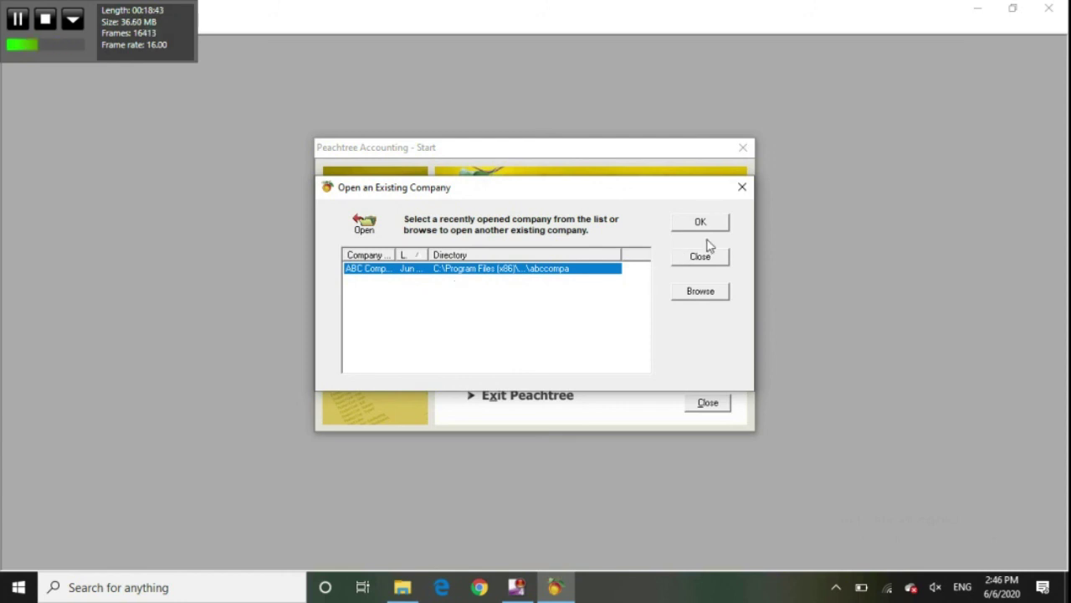
# Check the abccompa folder's actions in the Company folder listing without changing anything.
pyautogui.click(402, 590)
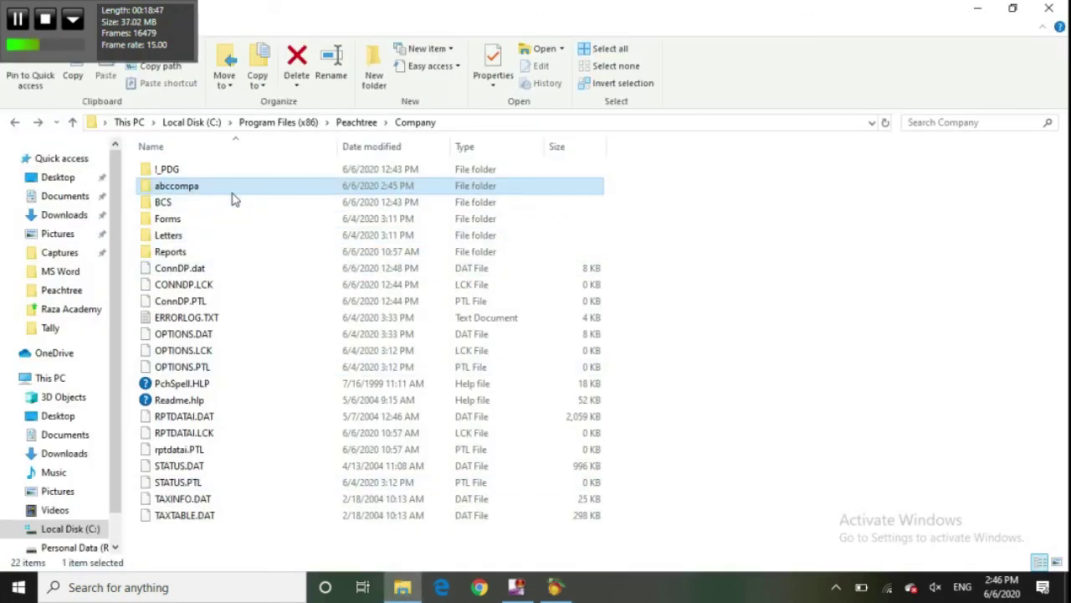
pyautogui.rightClick(231, 188)
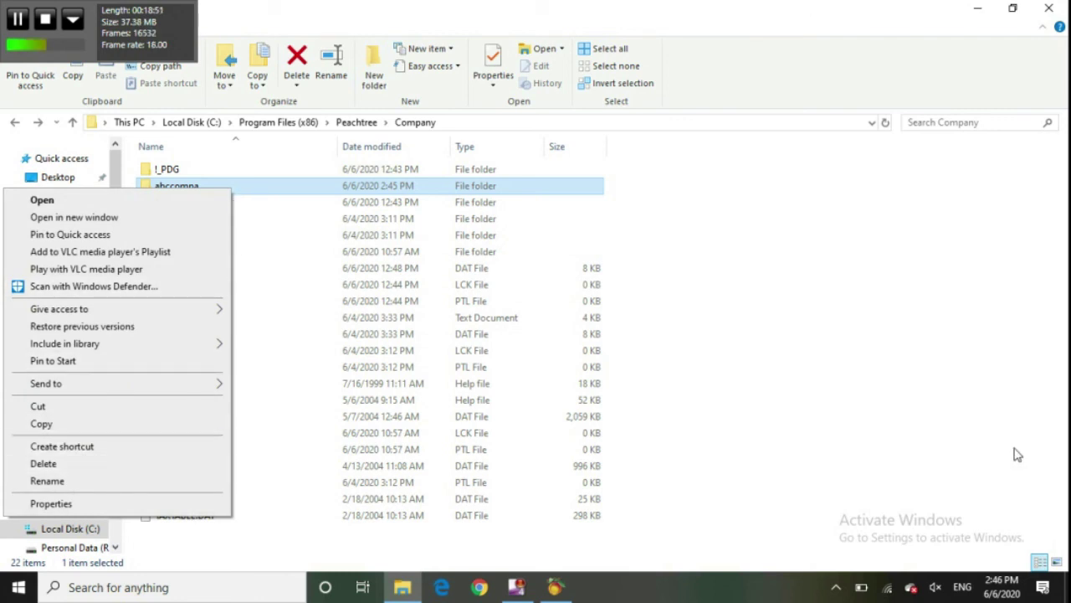
pyautogui.click(886, 377)
# Open ABC Company from the existing-company list, then minimize Peachtree Accounting.
pyautogui.click(556, 586)
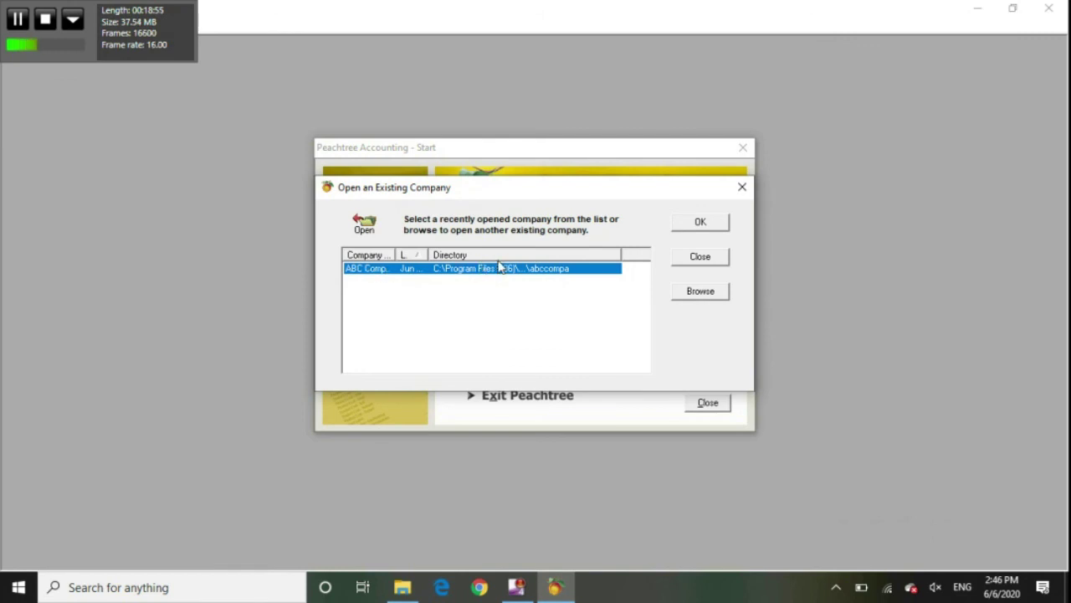
pyautogui.click(681, 226)
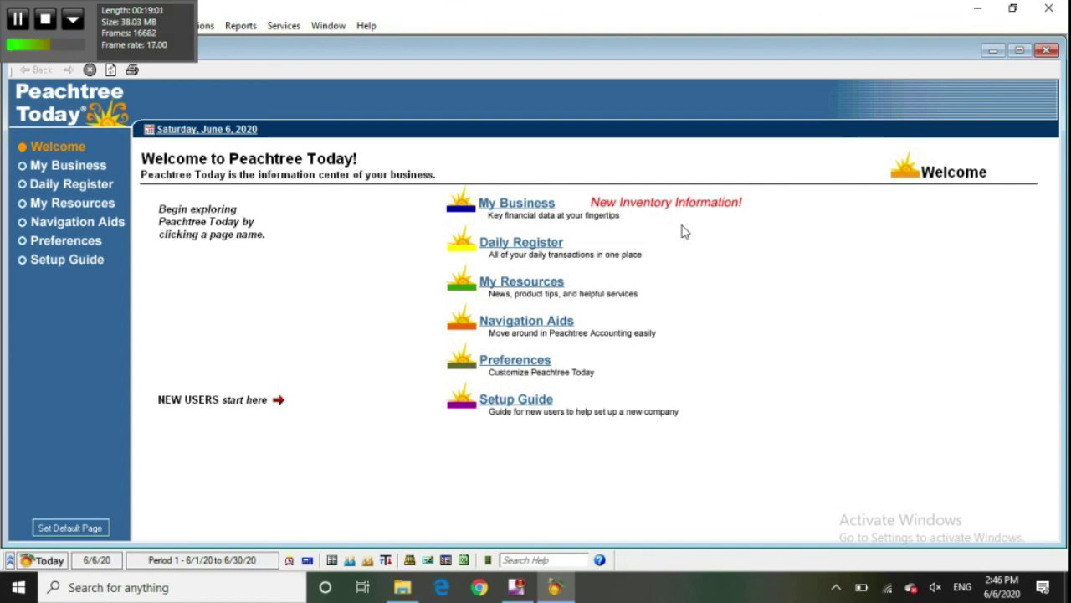
pyautogui.click(975, 9)
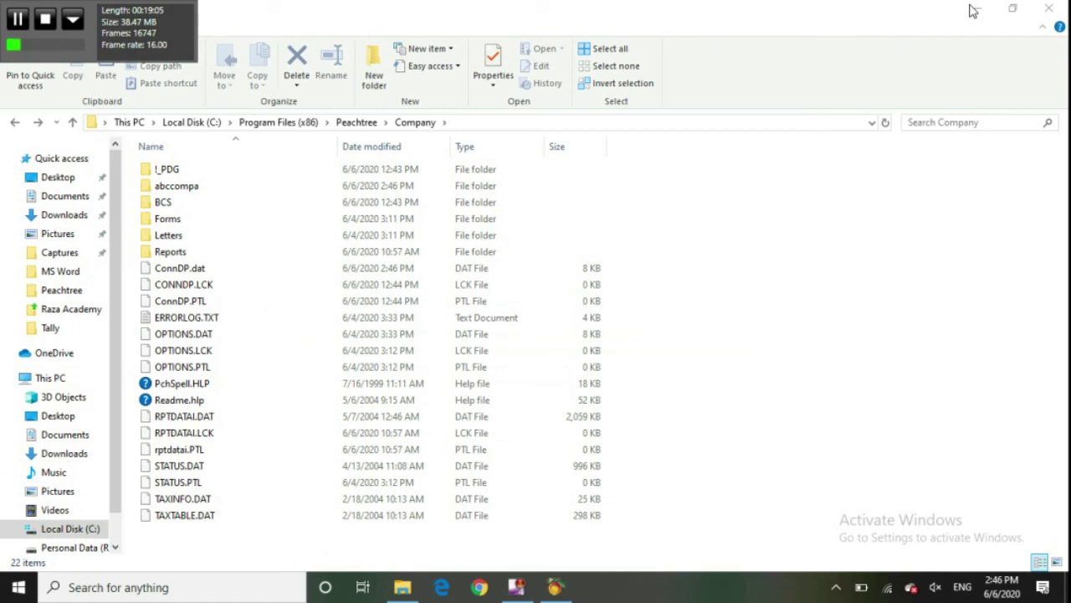
# Close the File Explorer Company folder window to leave the desktop showing.
pyautogui.click(1051, 10)
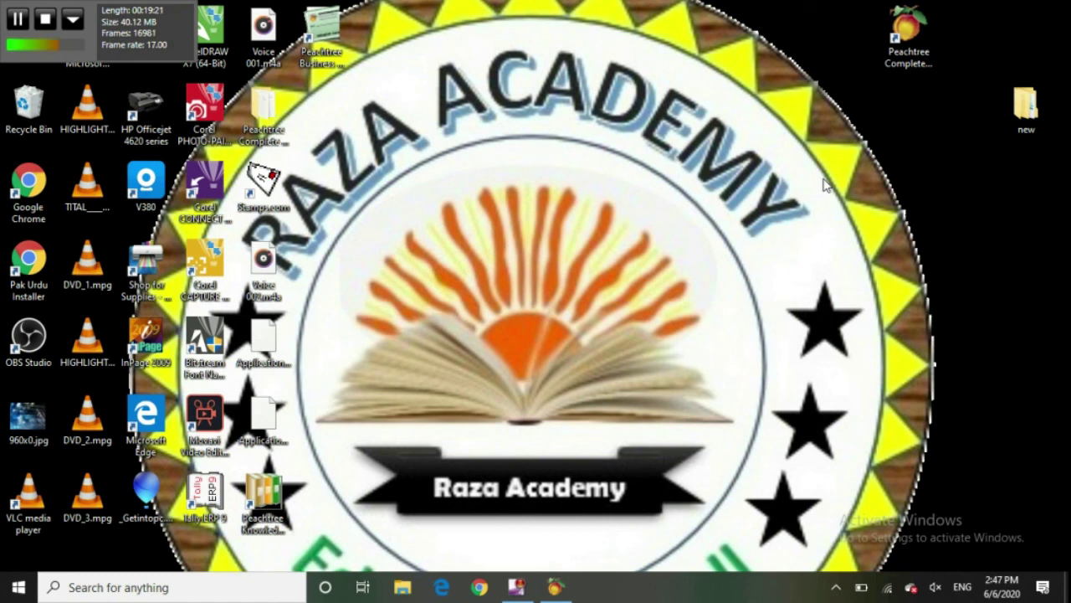
pyautogui.click(44, 23)
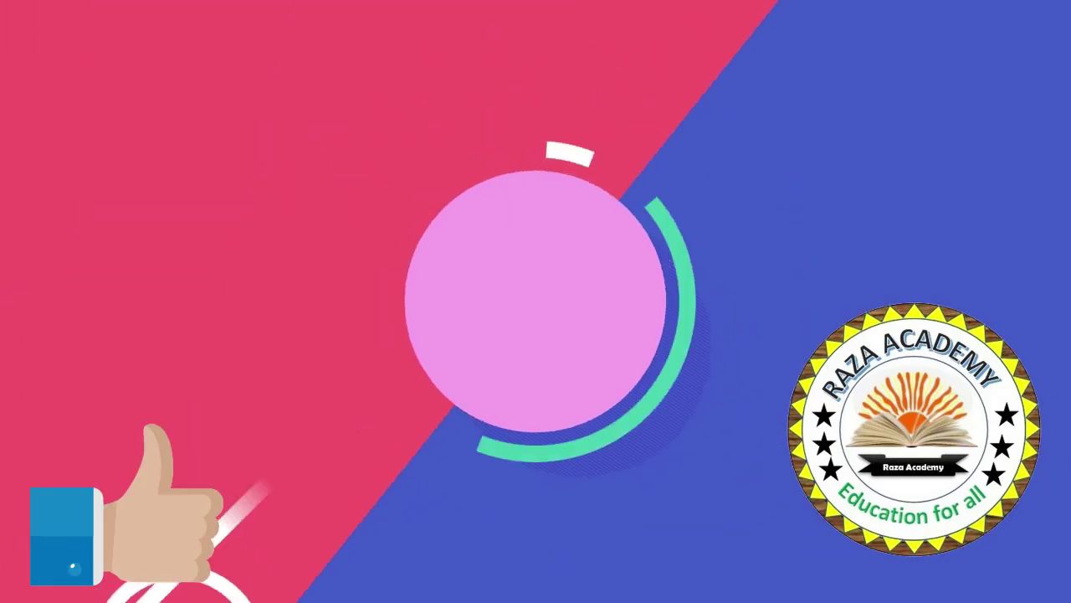